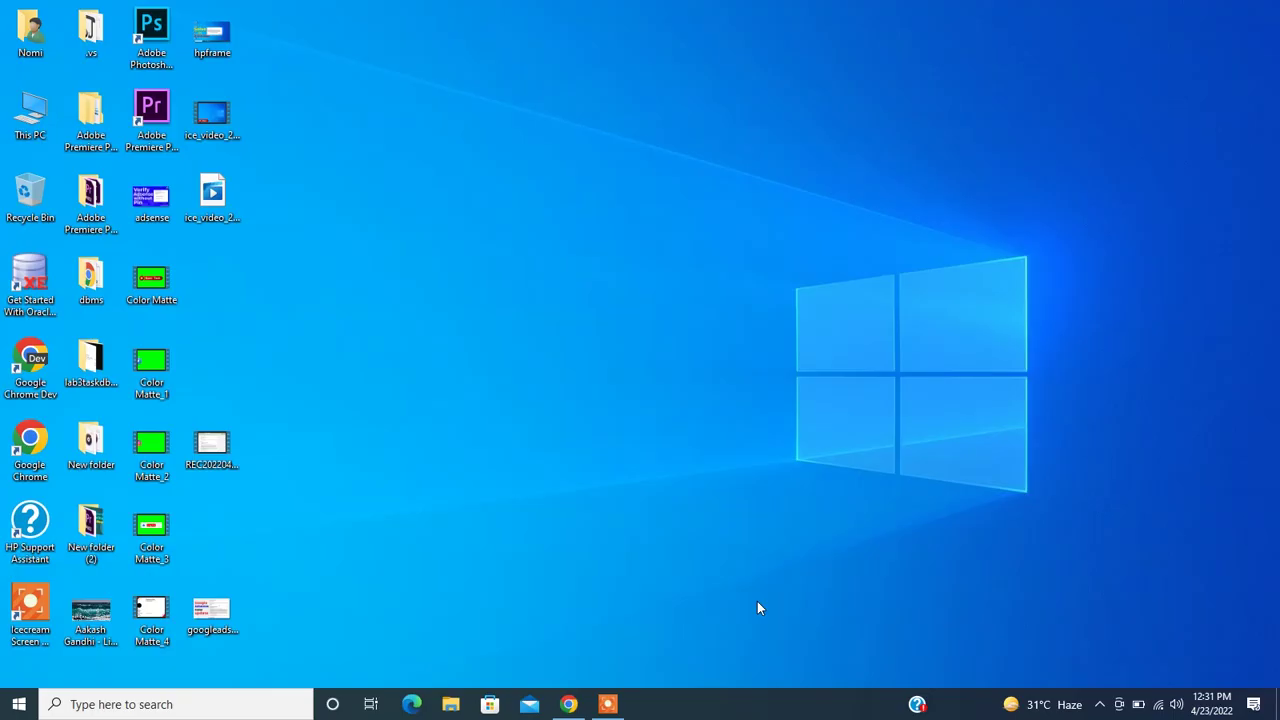
Step: In Chrome, search Google for "creator studio" and open the Creator Studio - Business Manager result from Facebook
left_click(578, 705)
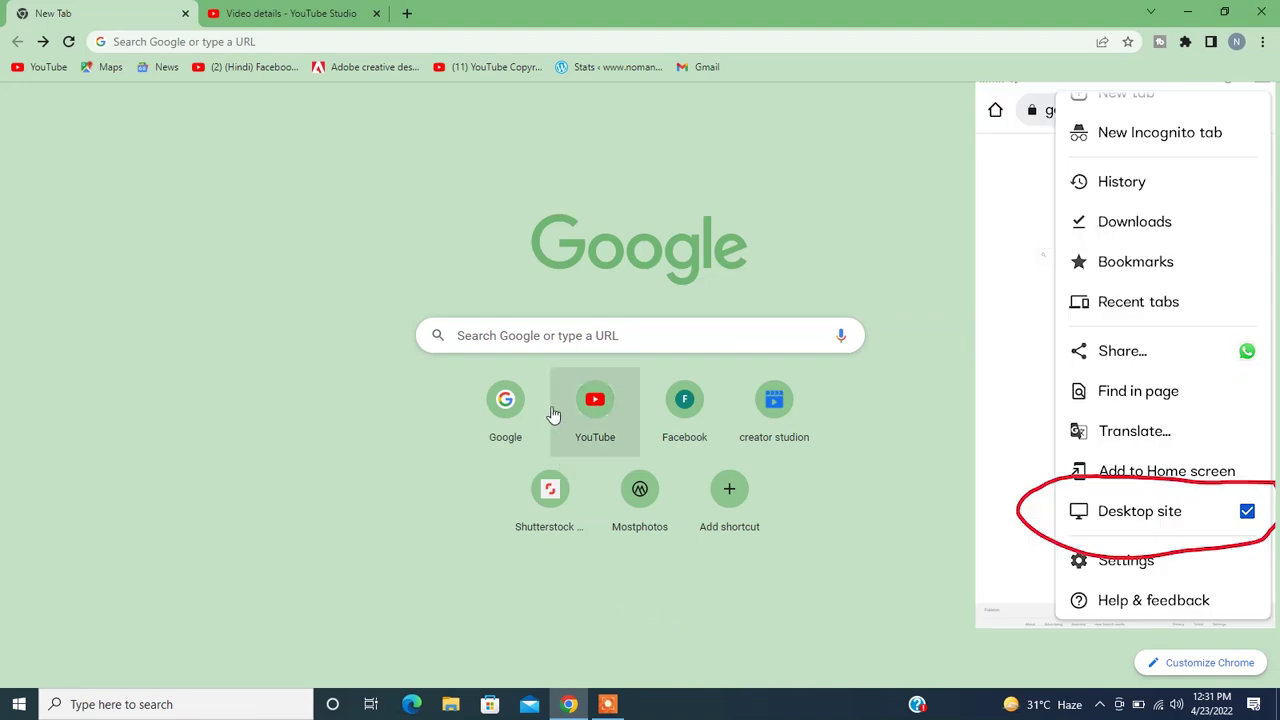
left_click(518, 412)
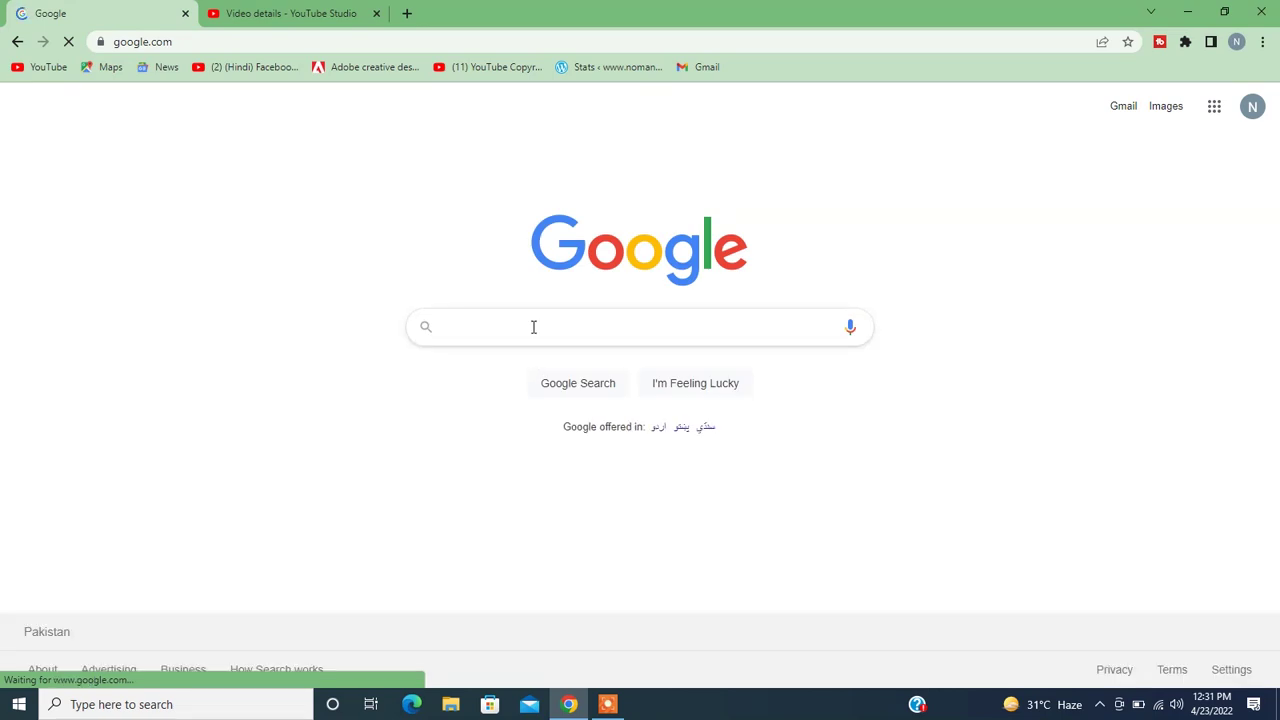
left_click(531, 326)
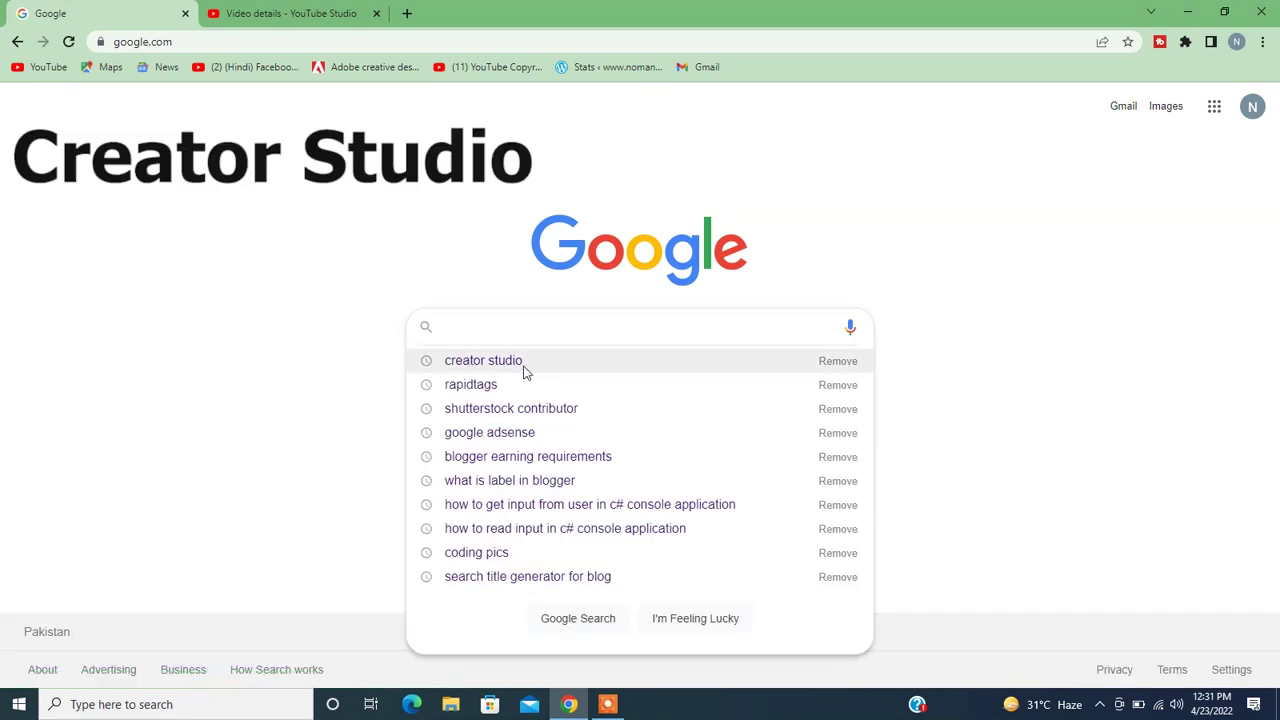
left_click(549, 369)
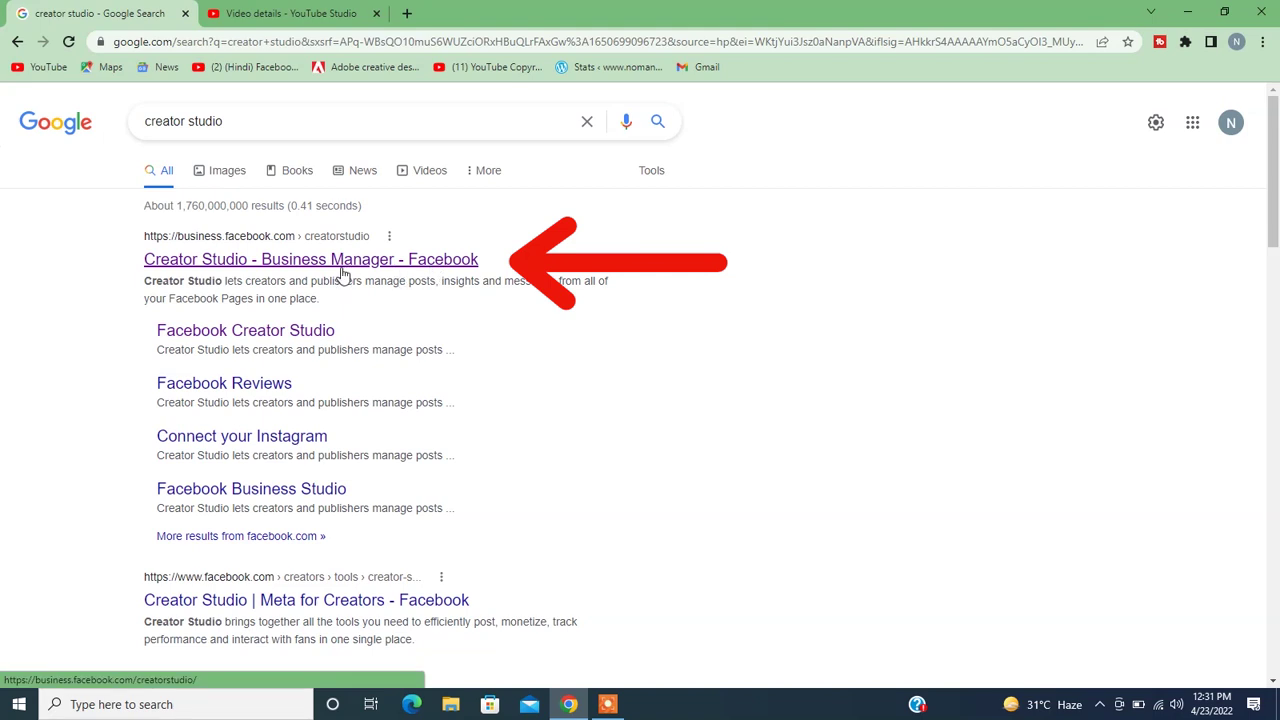
left_click(310, 268)
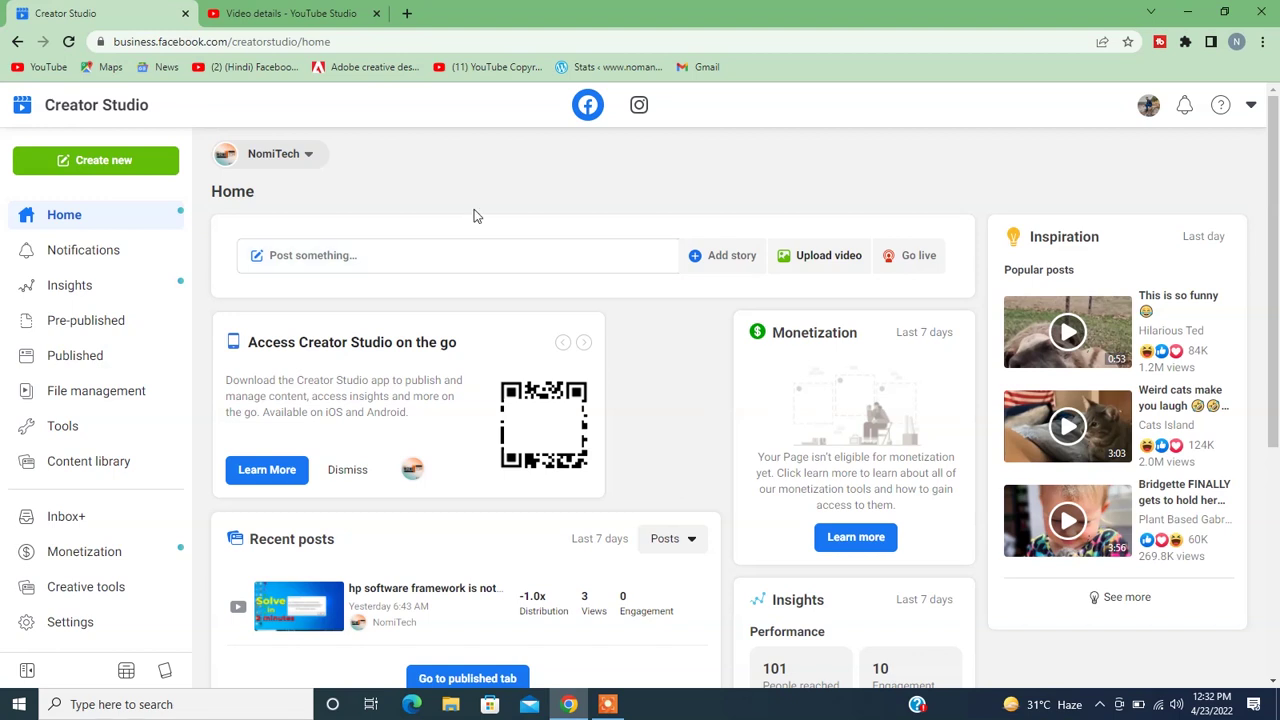
scroll(760, 320, "down", 4)
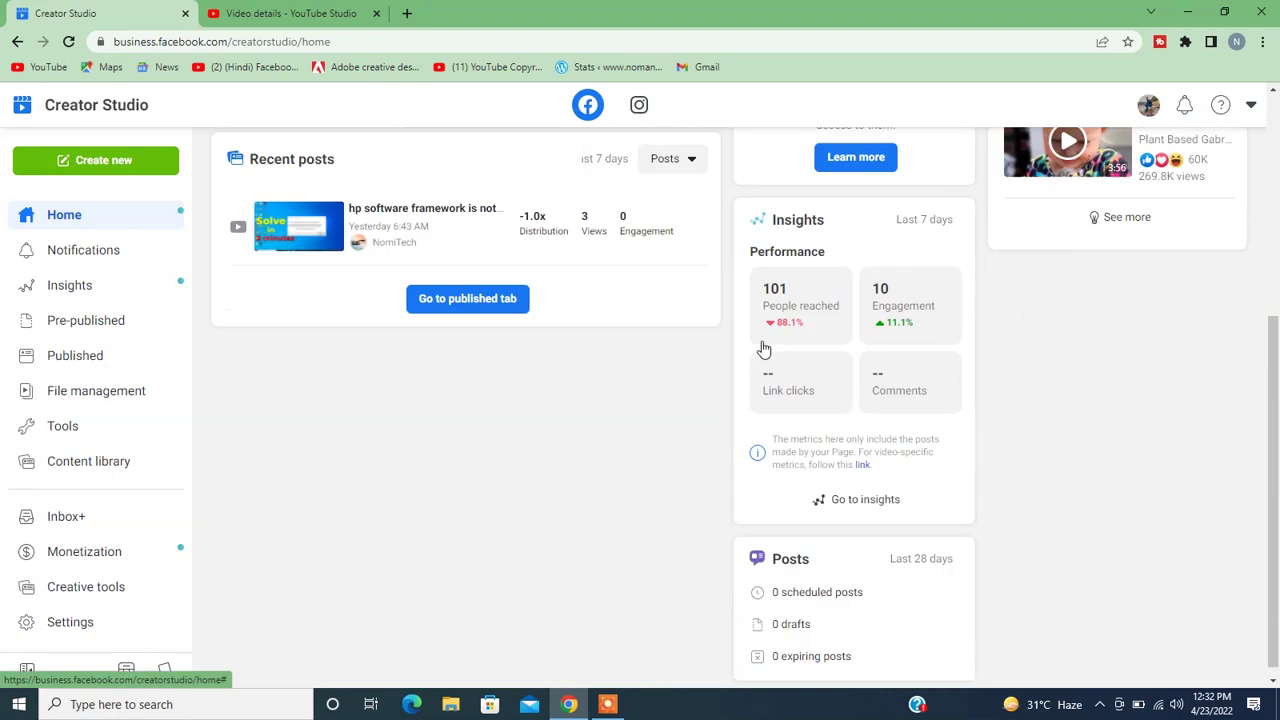
scroll(766, 349, "up", 4)
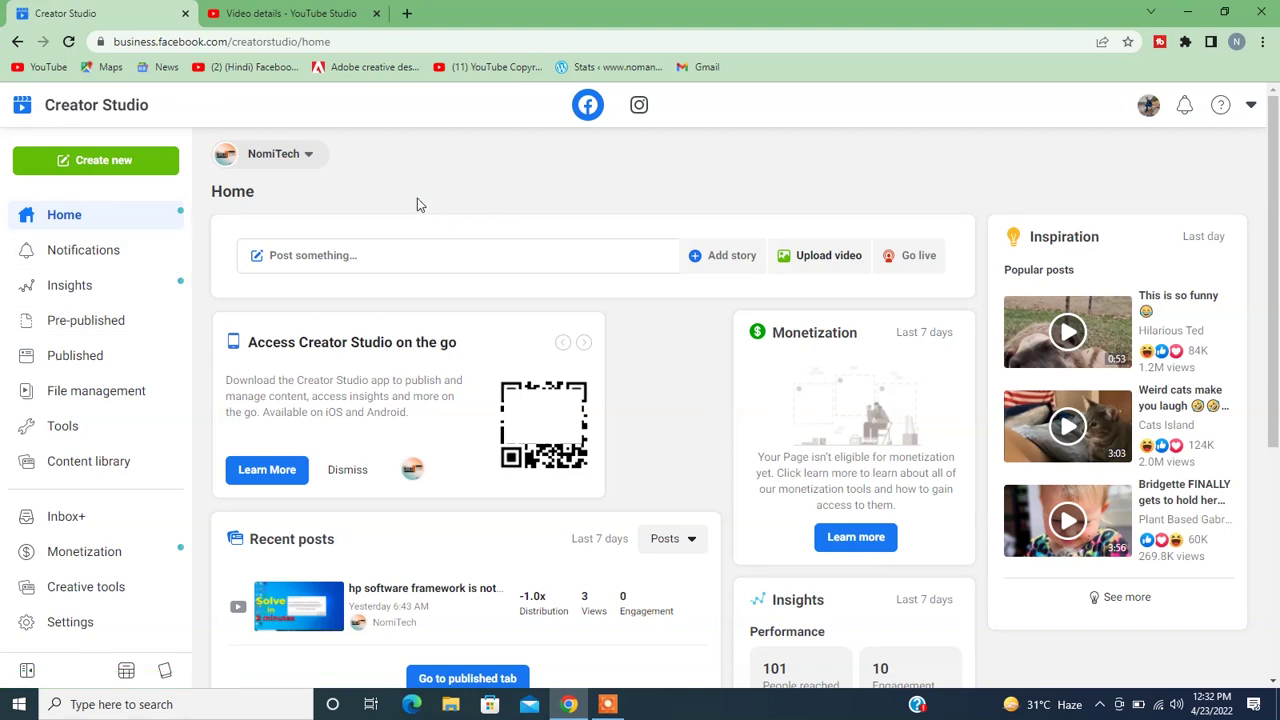
left_click(113, 163)
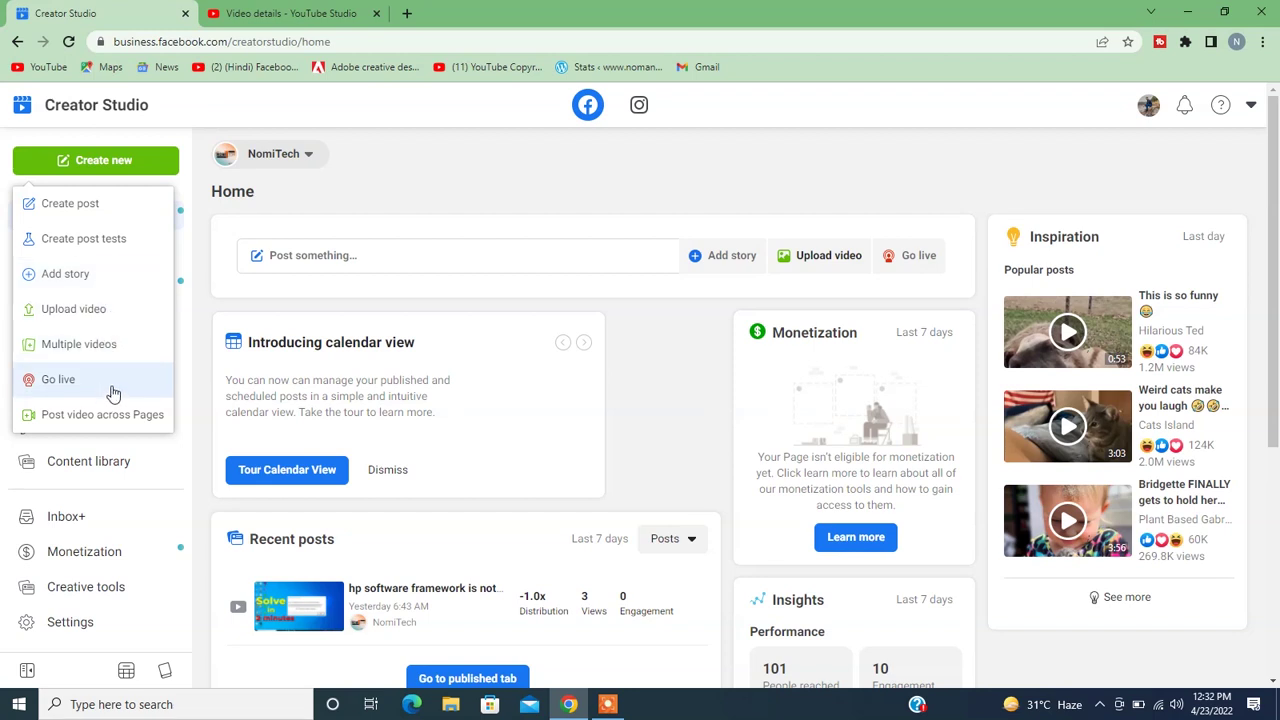
left_click(73, 309)
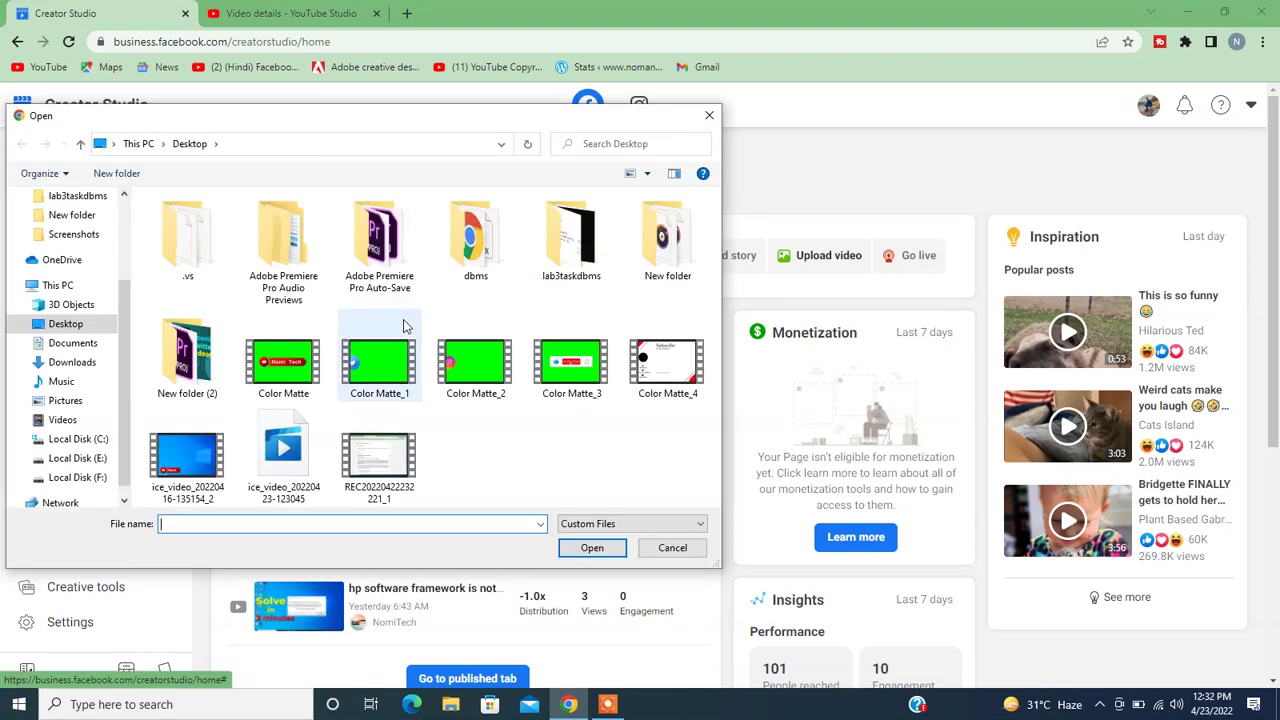
left_click(390, 469)
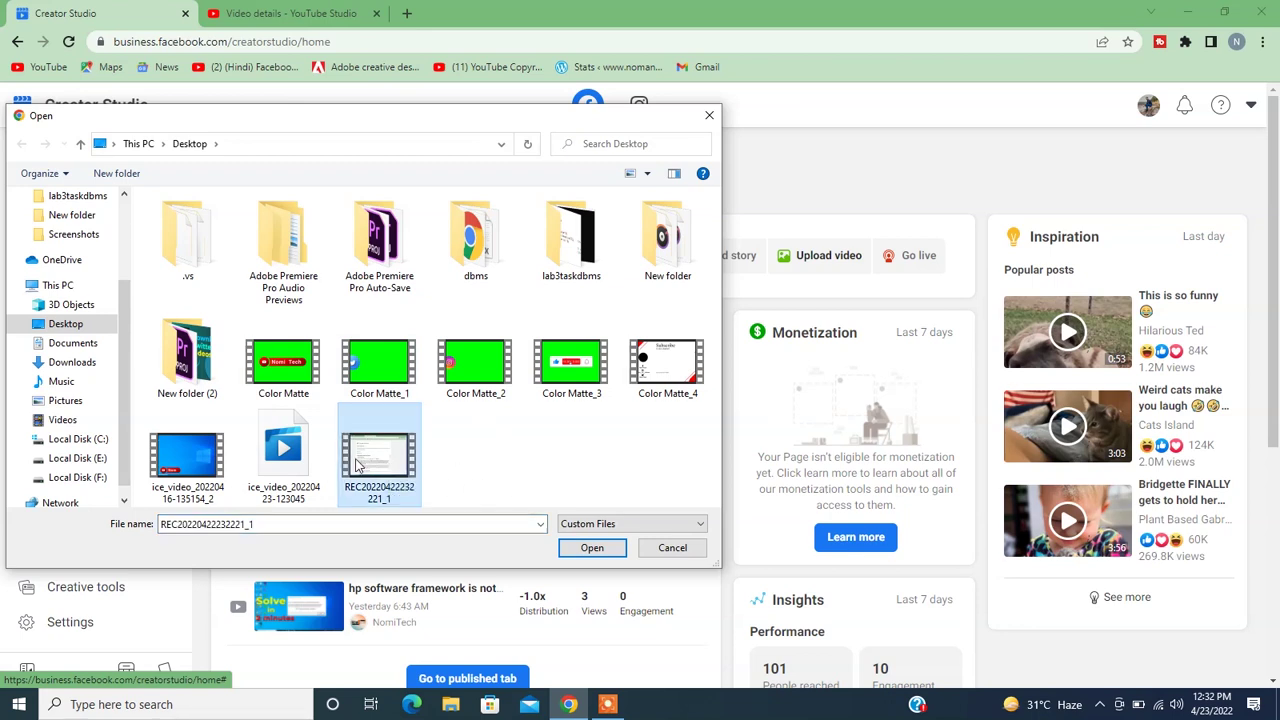
left_click(592, 547)
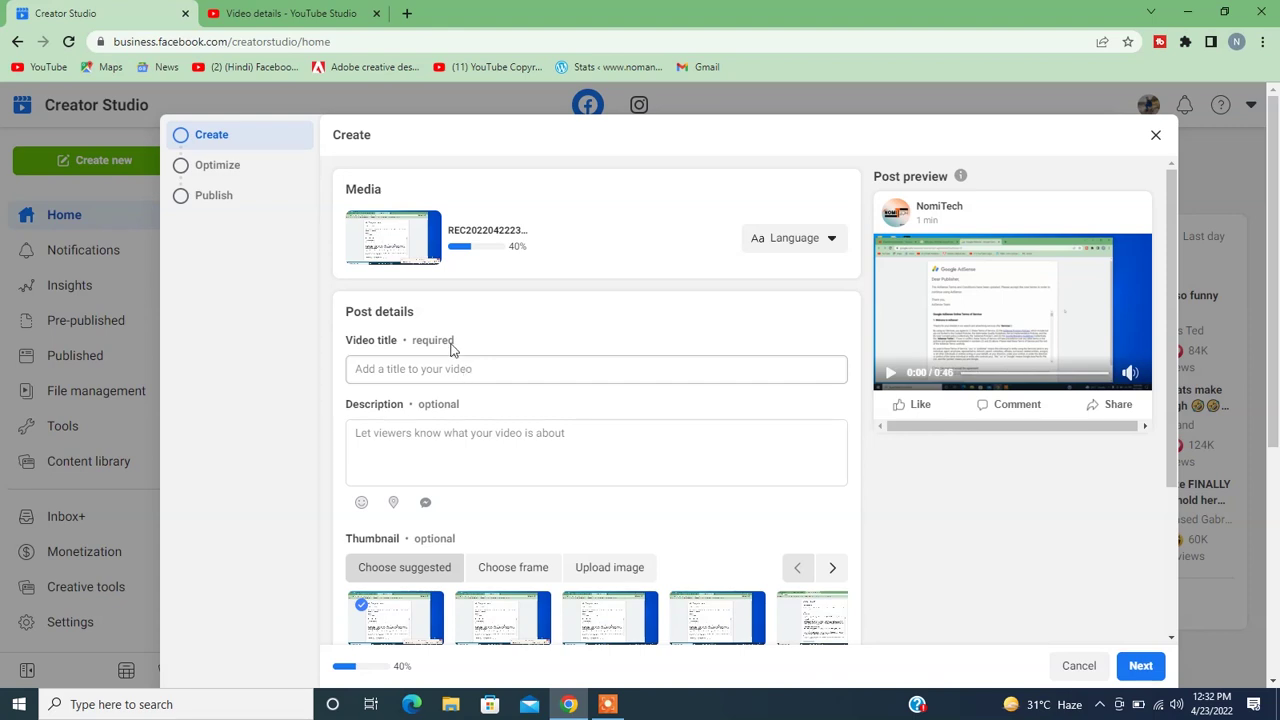
Step: Copy the title "google adsense new terms and conditions update | google adsense new update 2022 |" from YouTube Studio into the Creator Studio video title
key("ctrl+Tab")
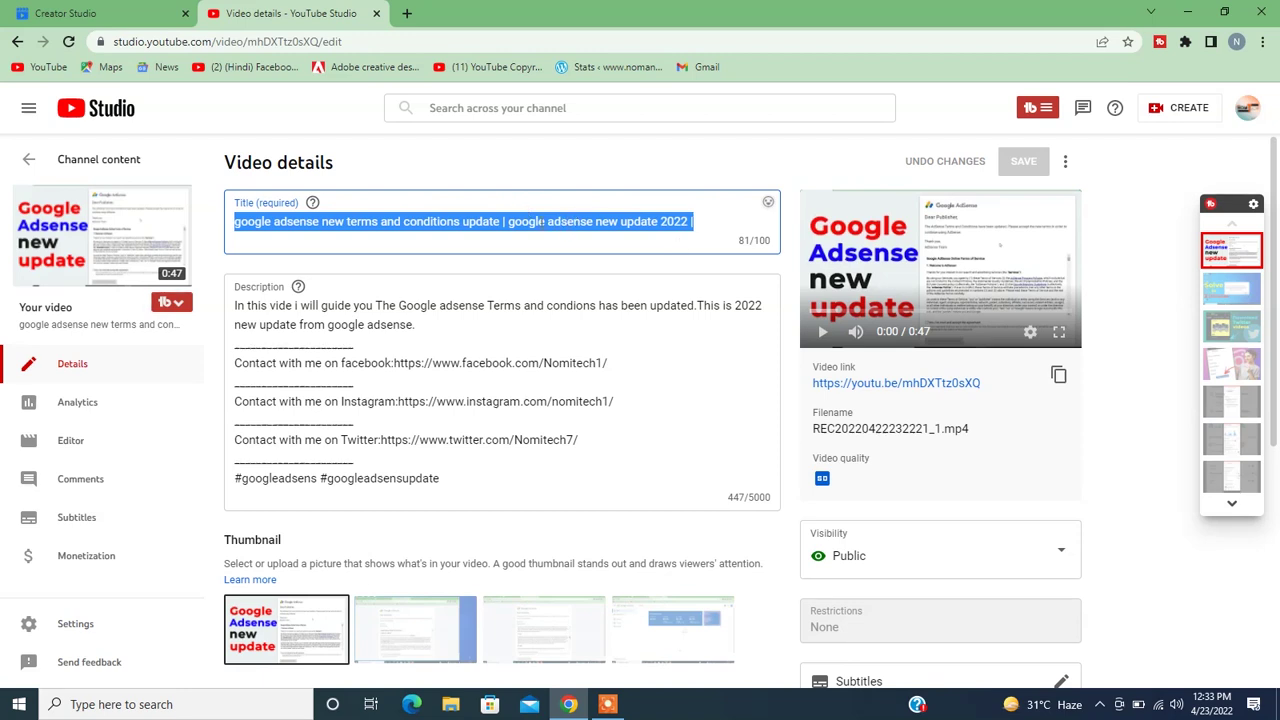
right_click(541, 221)
left_click(576, 283)
left_click(70, 13)
left_click(446, 369)
right_click(446, 369)
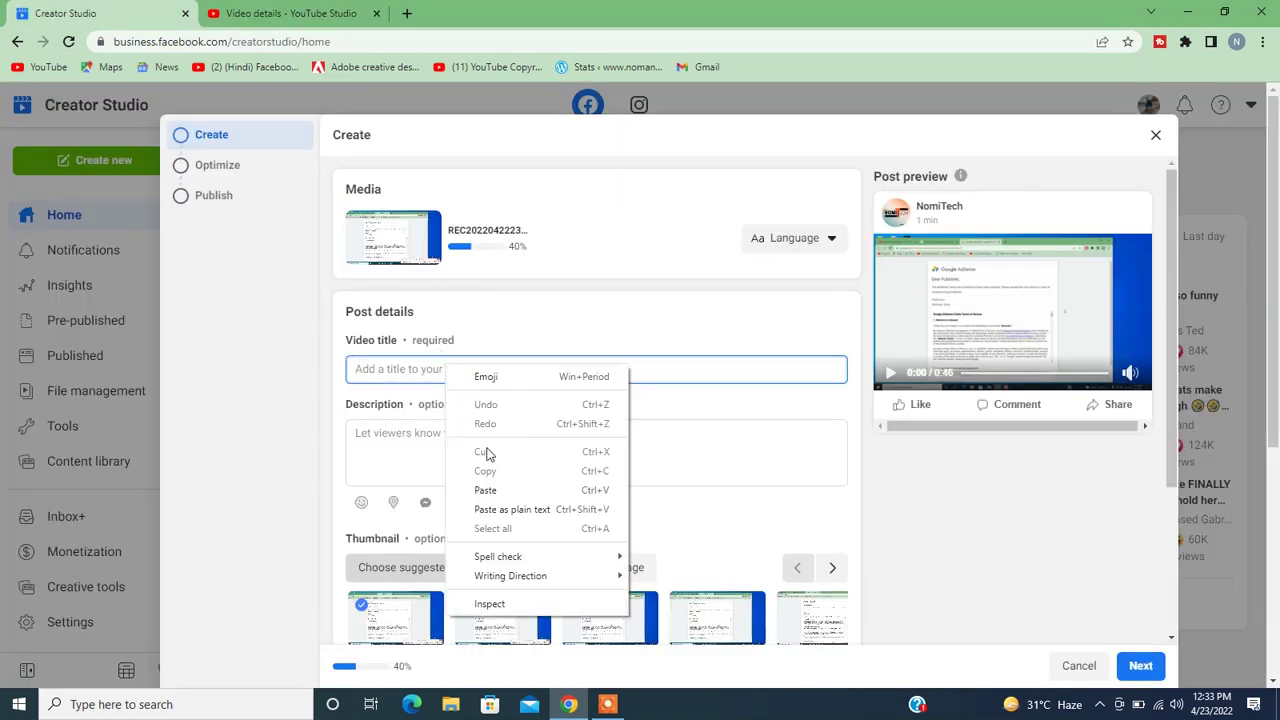
left_click(486, 488)
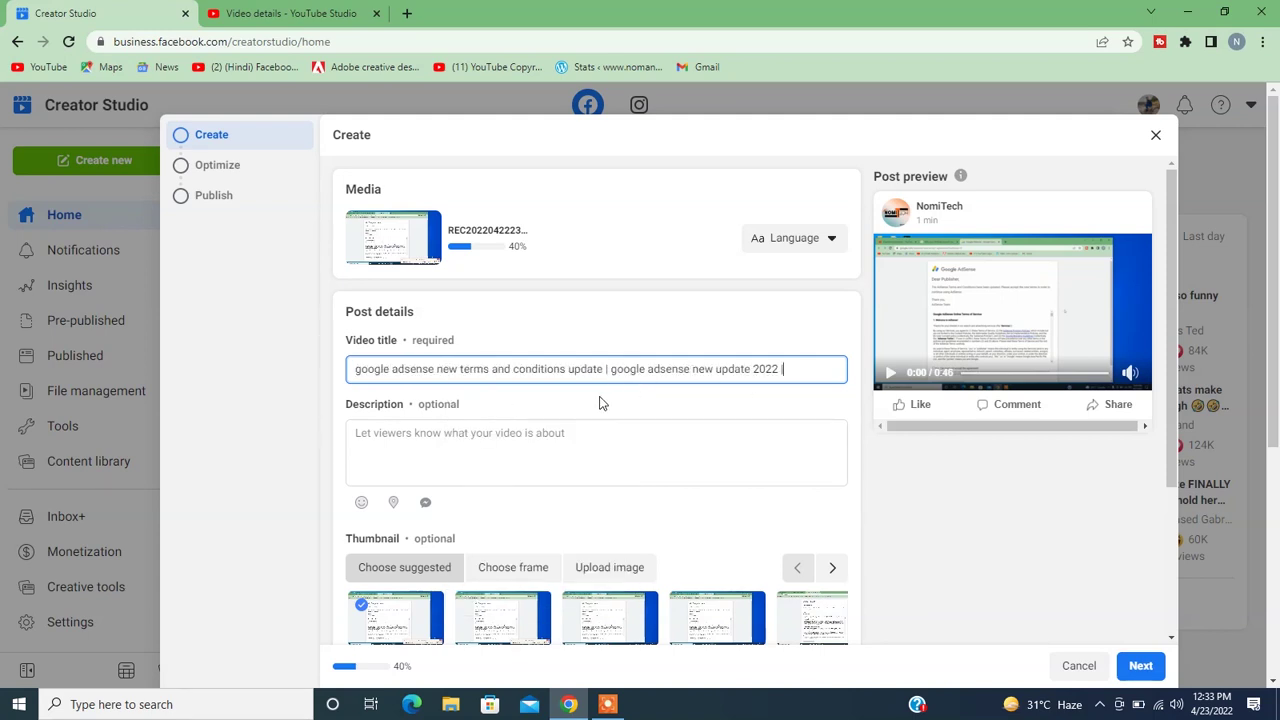
Step: Copy the first paragraph of the YouTube Studio description, about the Google AdSense terms update, into the Creator Studio post's description
scroll(600, 403, "down", 1)
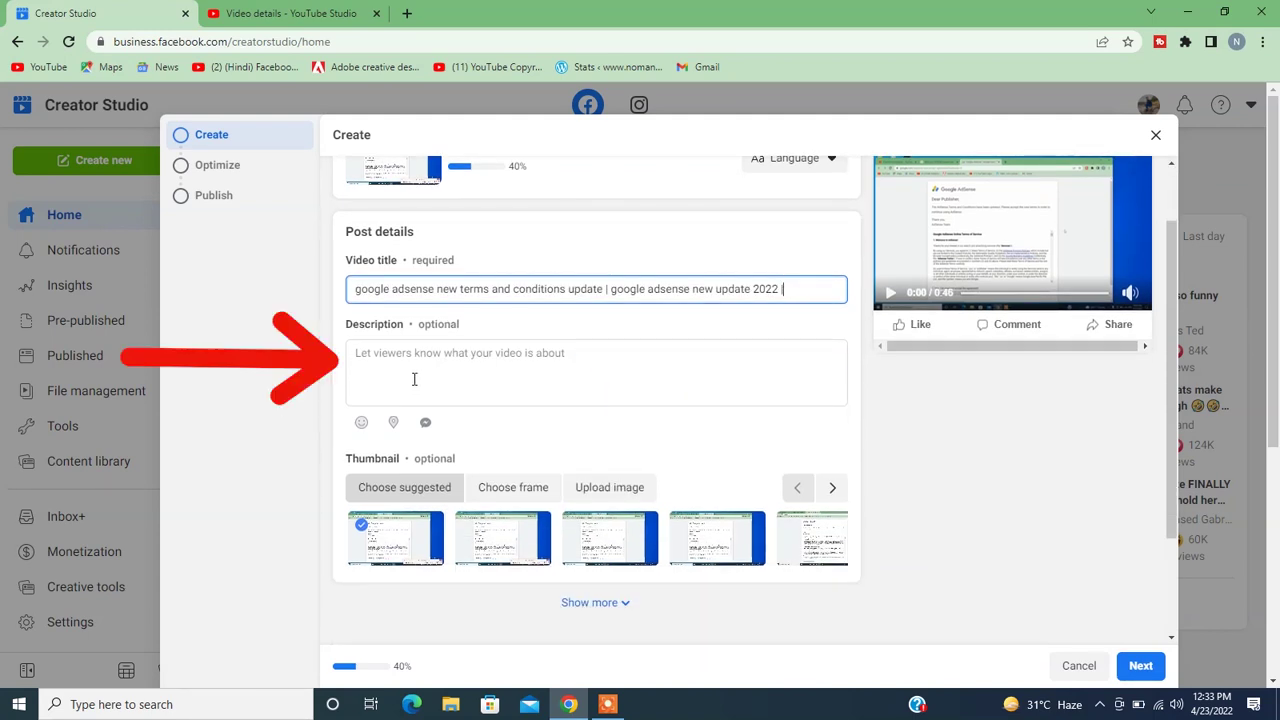
left_click(429, 366)
left_click(300, 15)
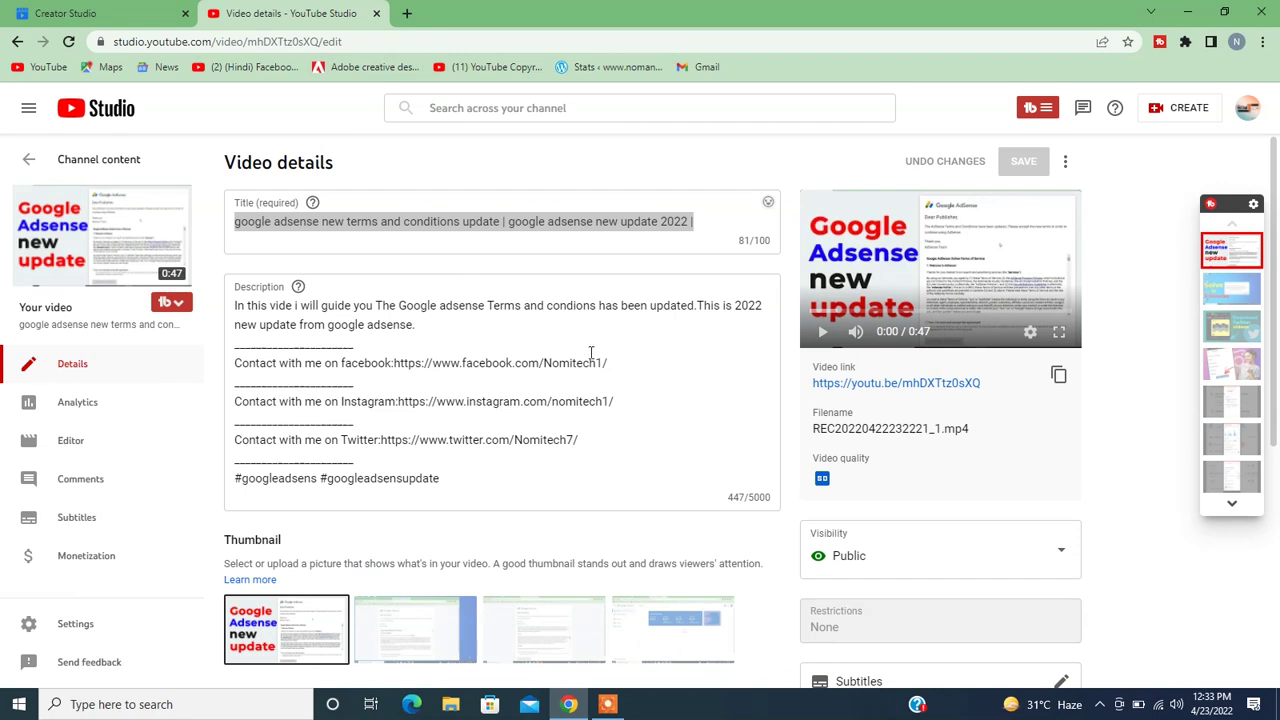
key("ctrl+a")
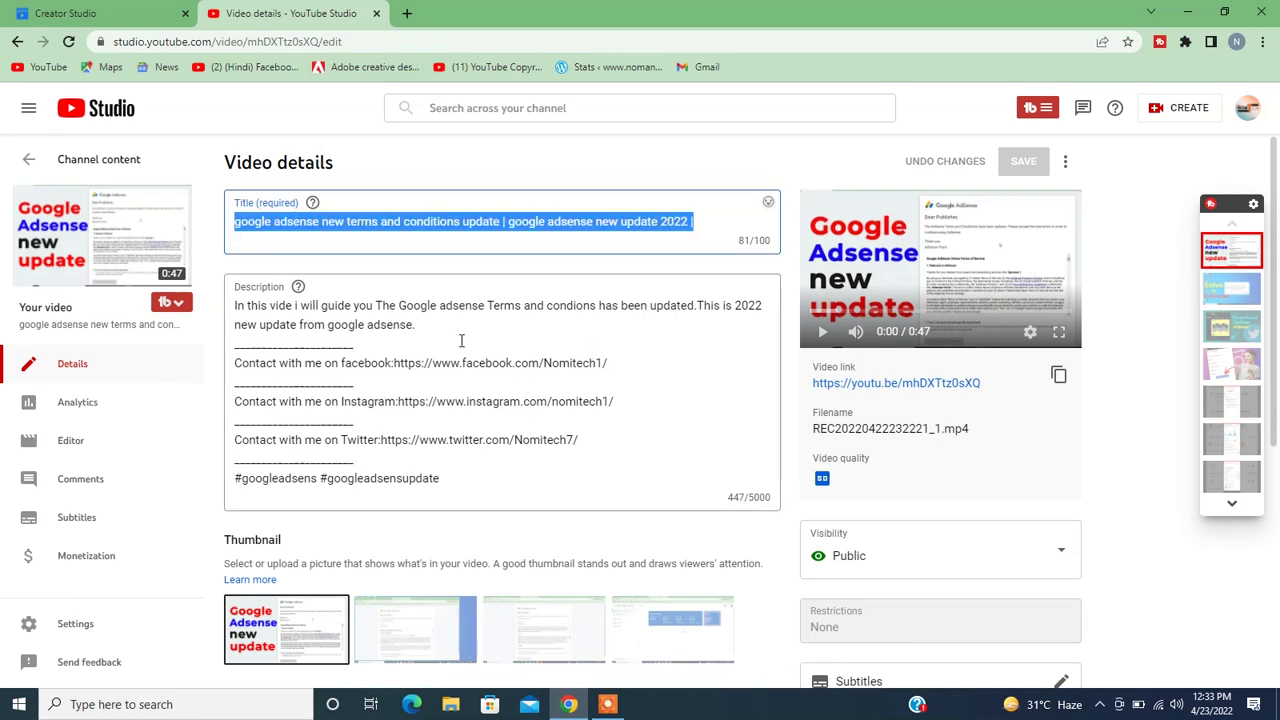
triple_click(229, 311)
key("ctrl+c")
key("ctrl+Tab")
key("ctrl+v")
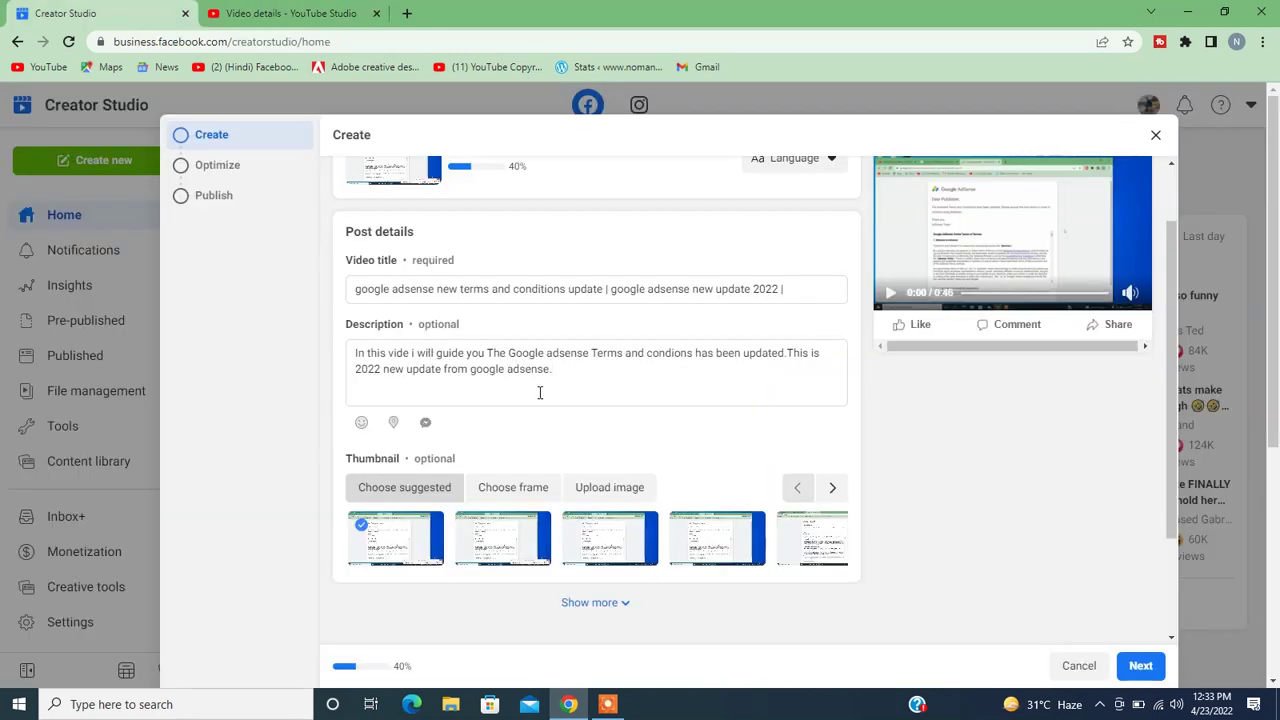
Step: Add the hashtags #googleadsens #googleadsensupdate on a new line of the description
key("Return")
type("#")
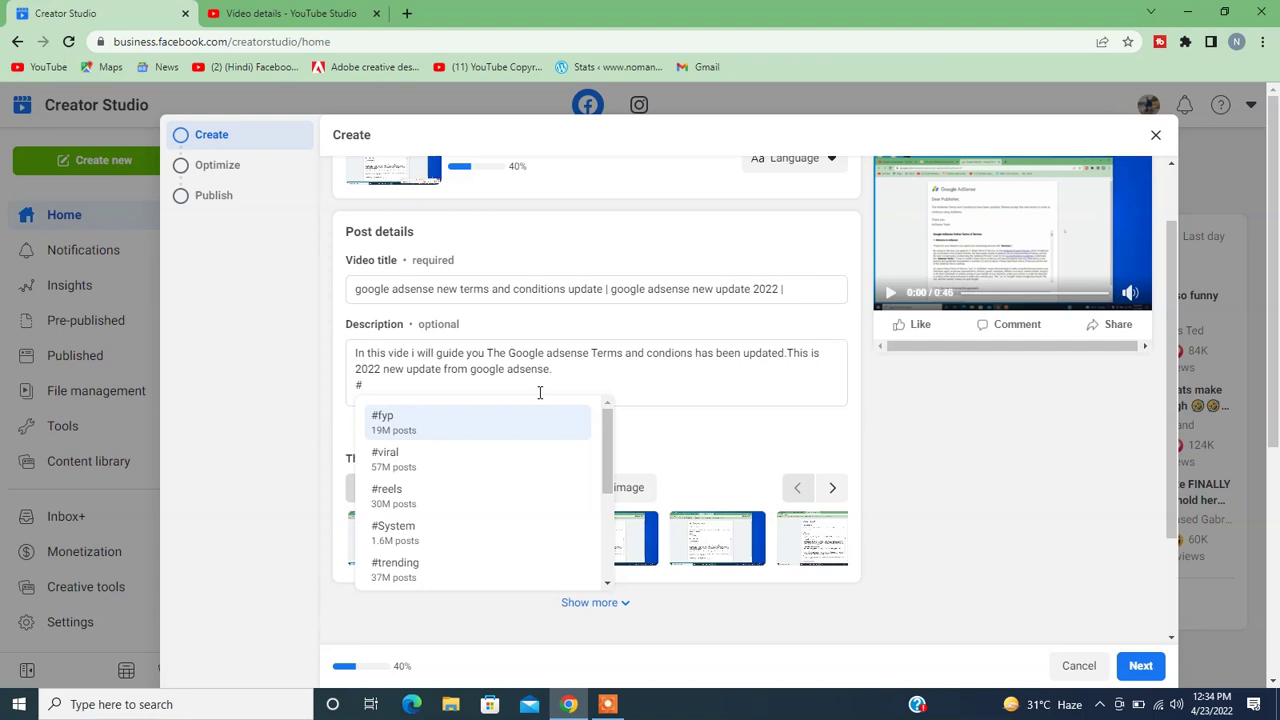
key("ctrl+v")
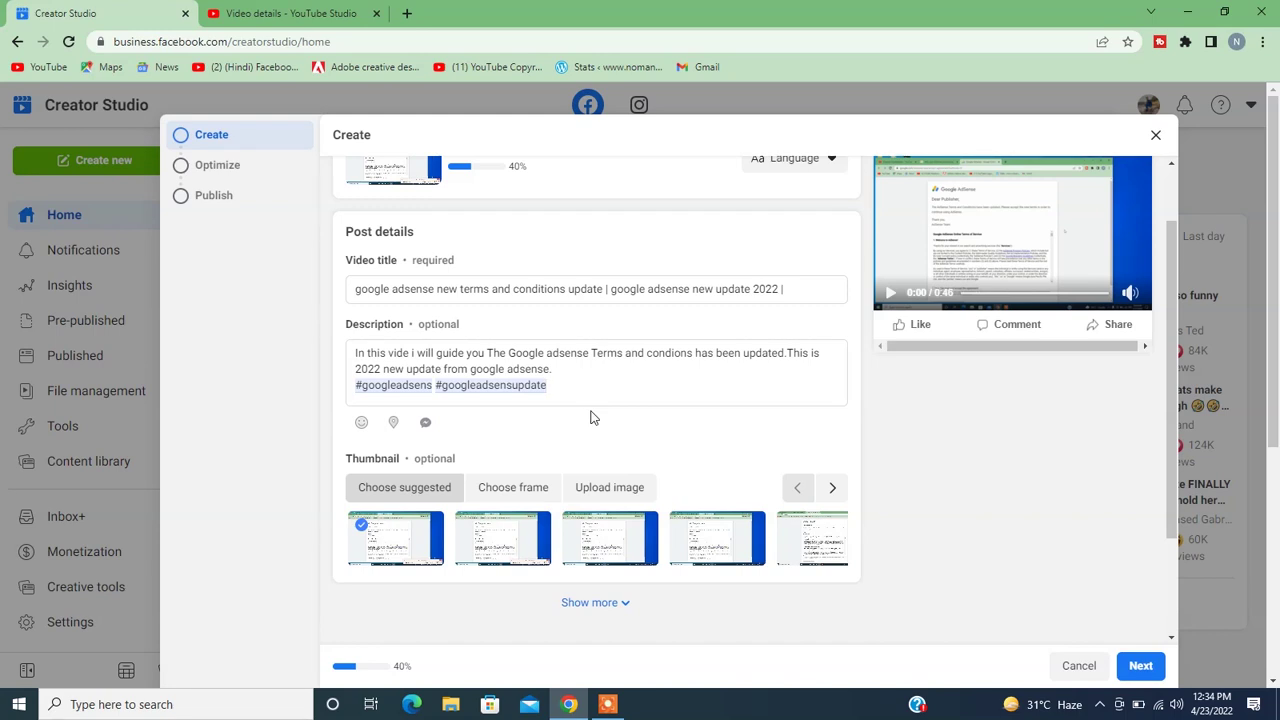
Step: Browse the suggested thumbnails and select one of the further frames for the video
scroll(592, 417, "down", 2)
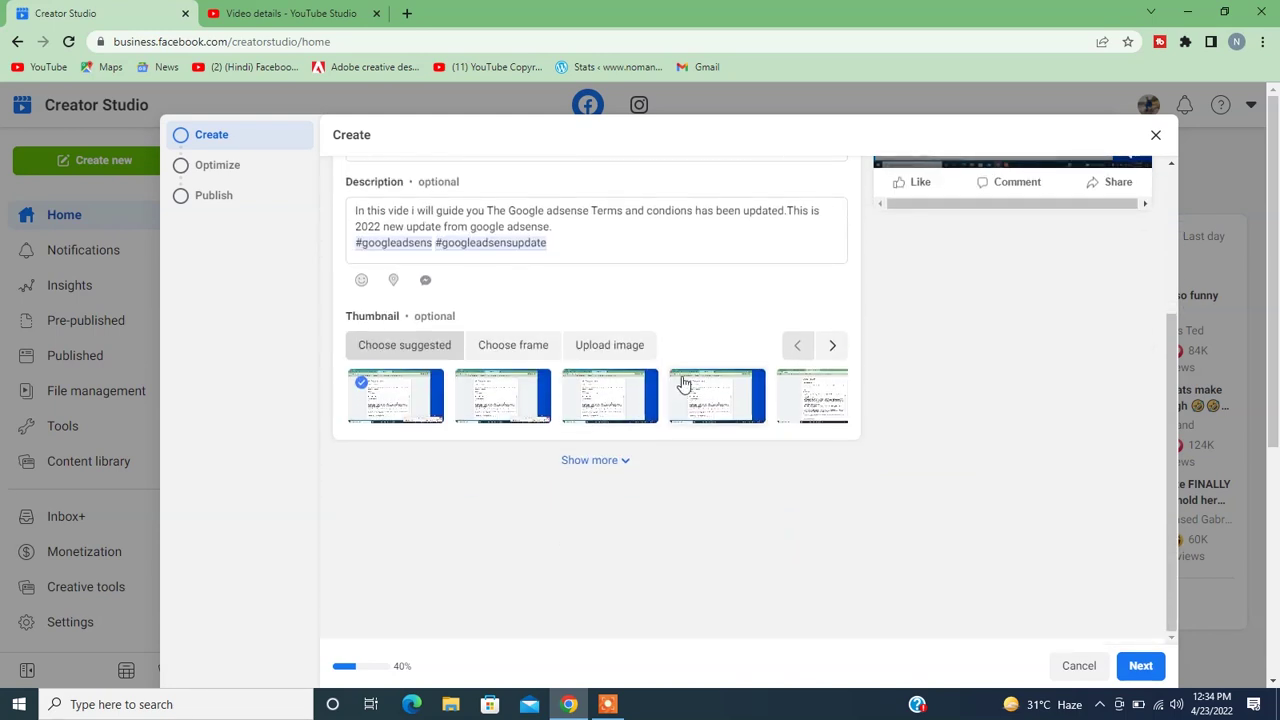
scroll(383, 422, "up", 3)
scroll(574, 497, "down", 2)
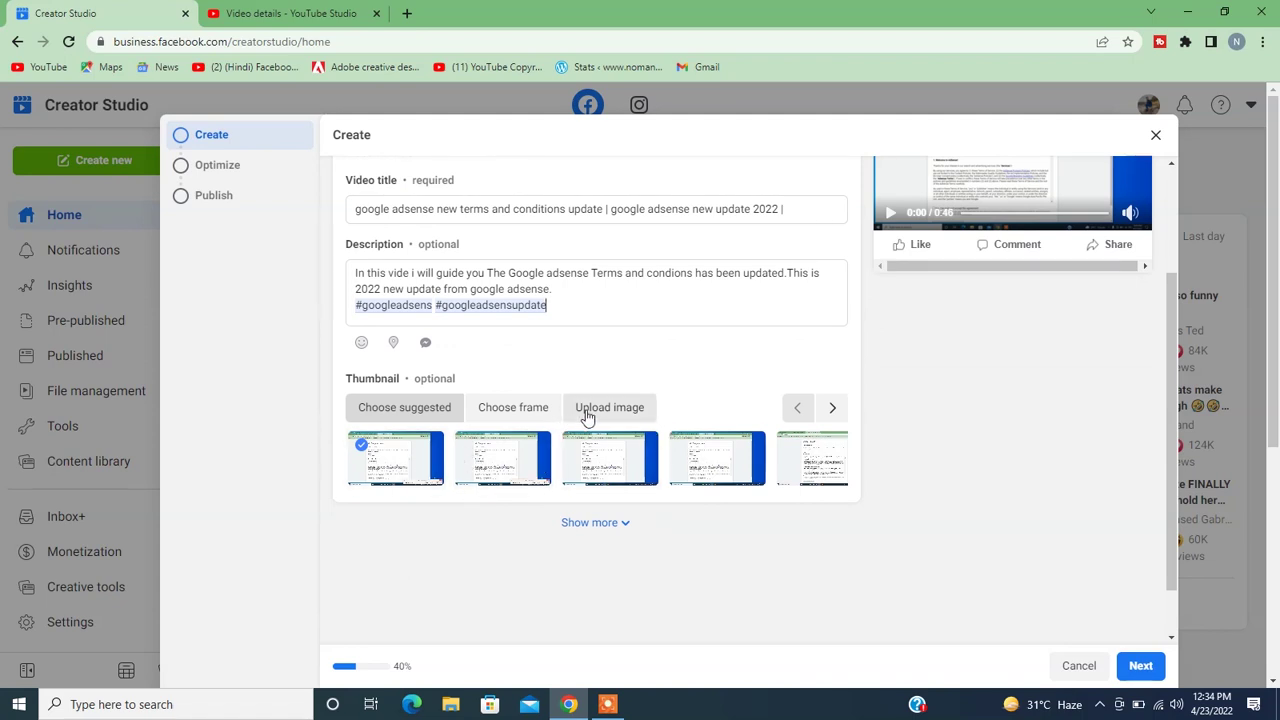
left_click(615, 470)
left_click(831, 408)
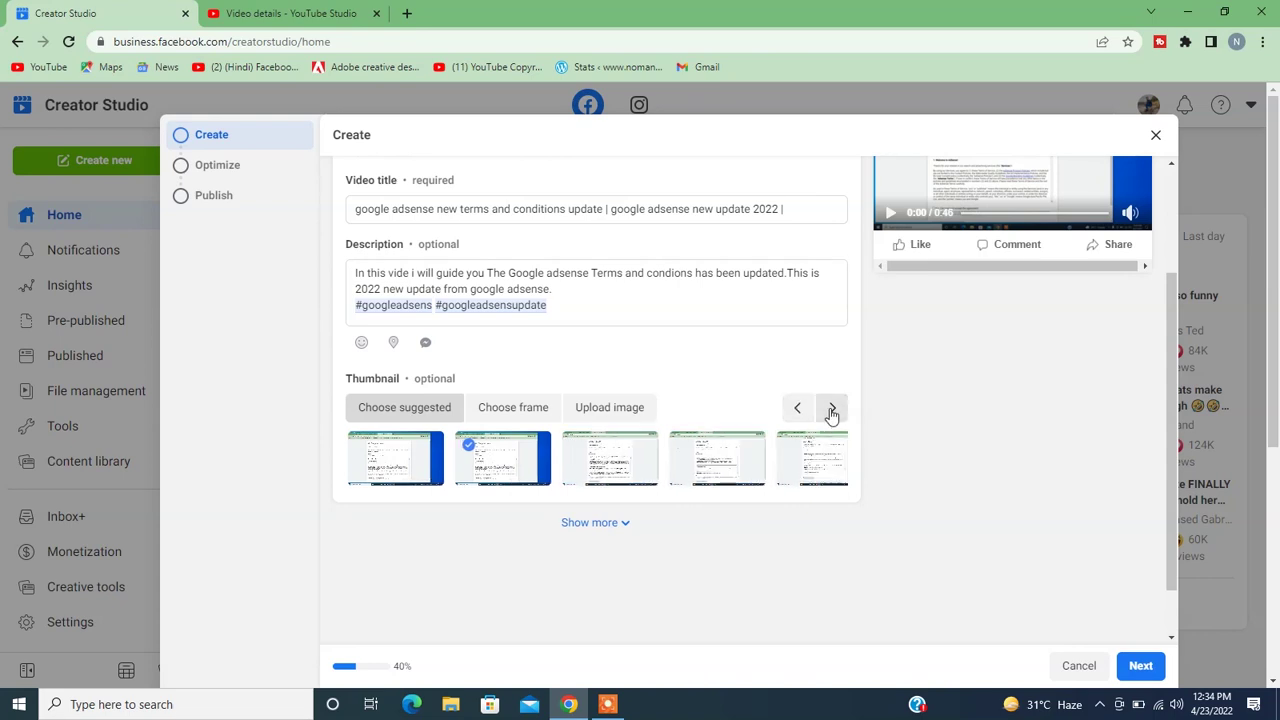
left_click(820, 466)
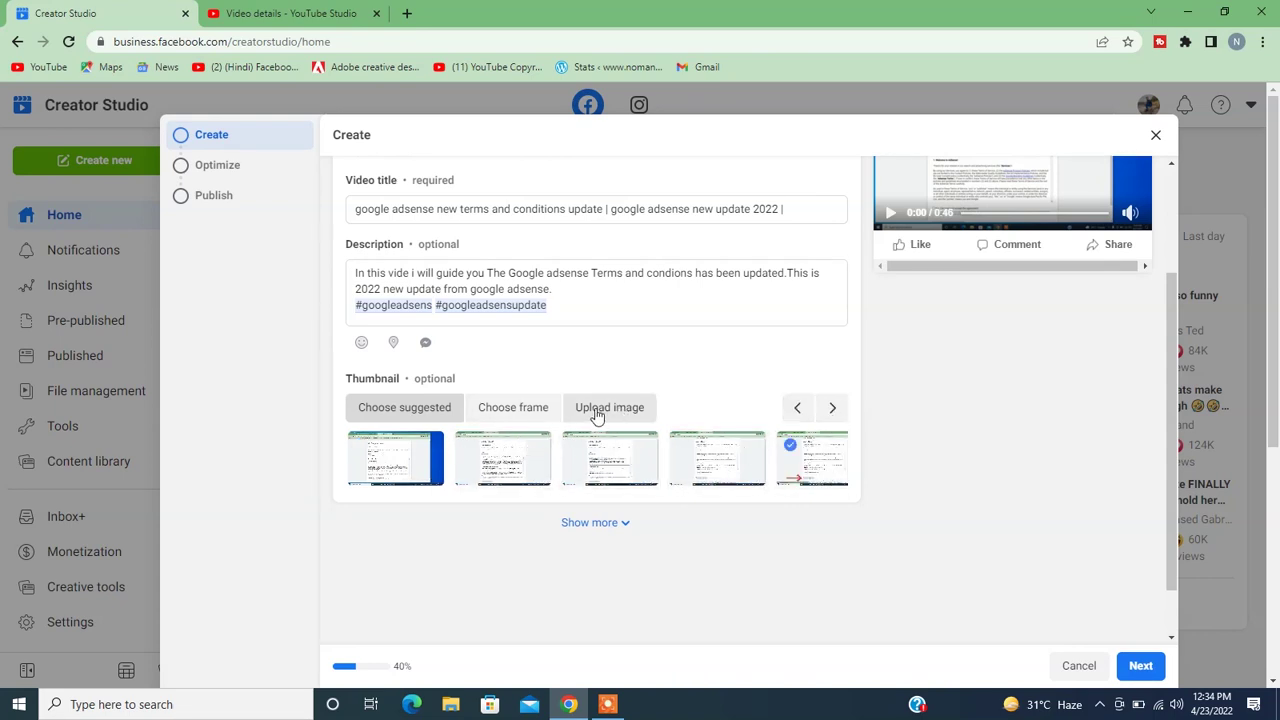
Step: Upload the googleadsens image from the Desktop as the video's custom thumbnail
left_click(604, 410)
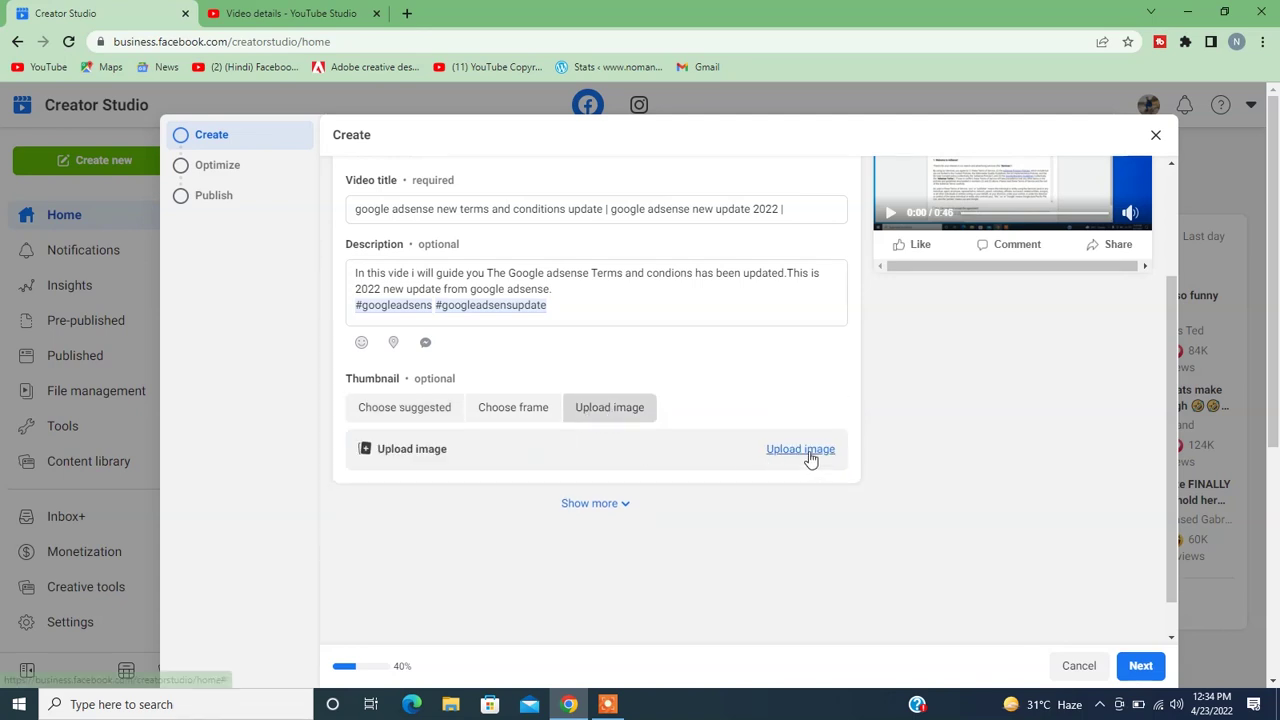
left_click(786, 452)
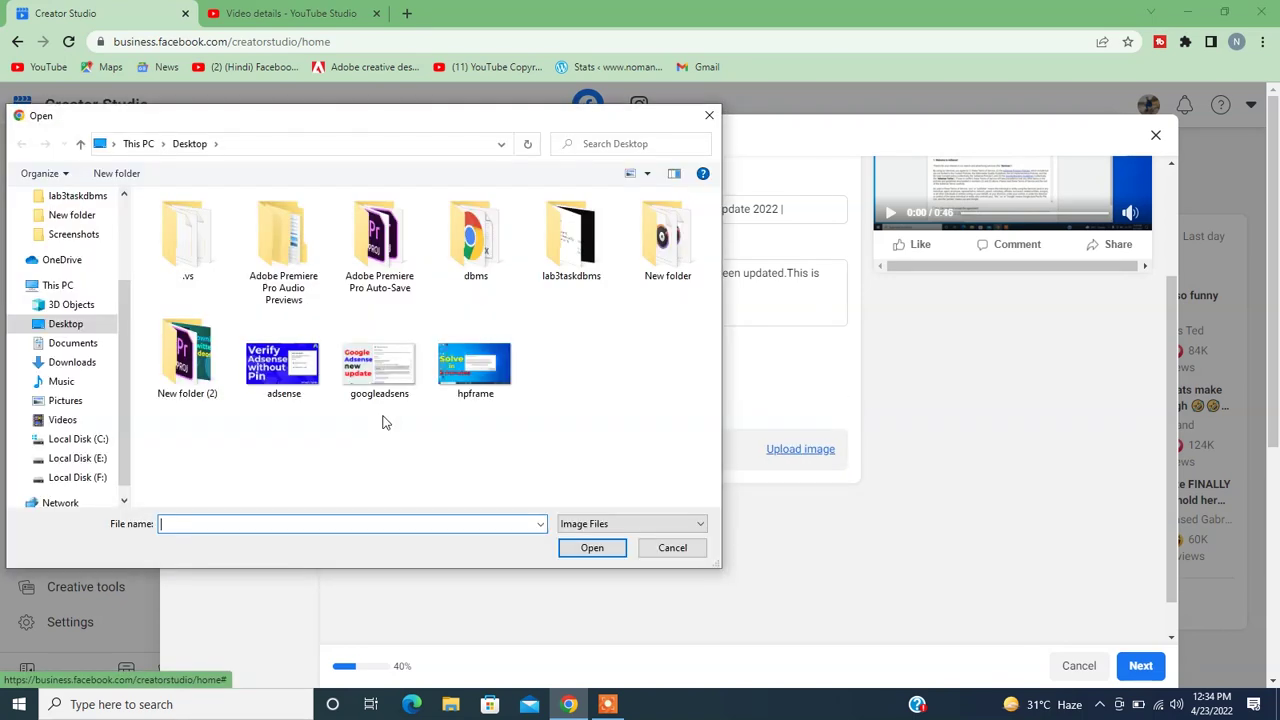
left_click(381, 395)
left_click(603, 548)
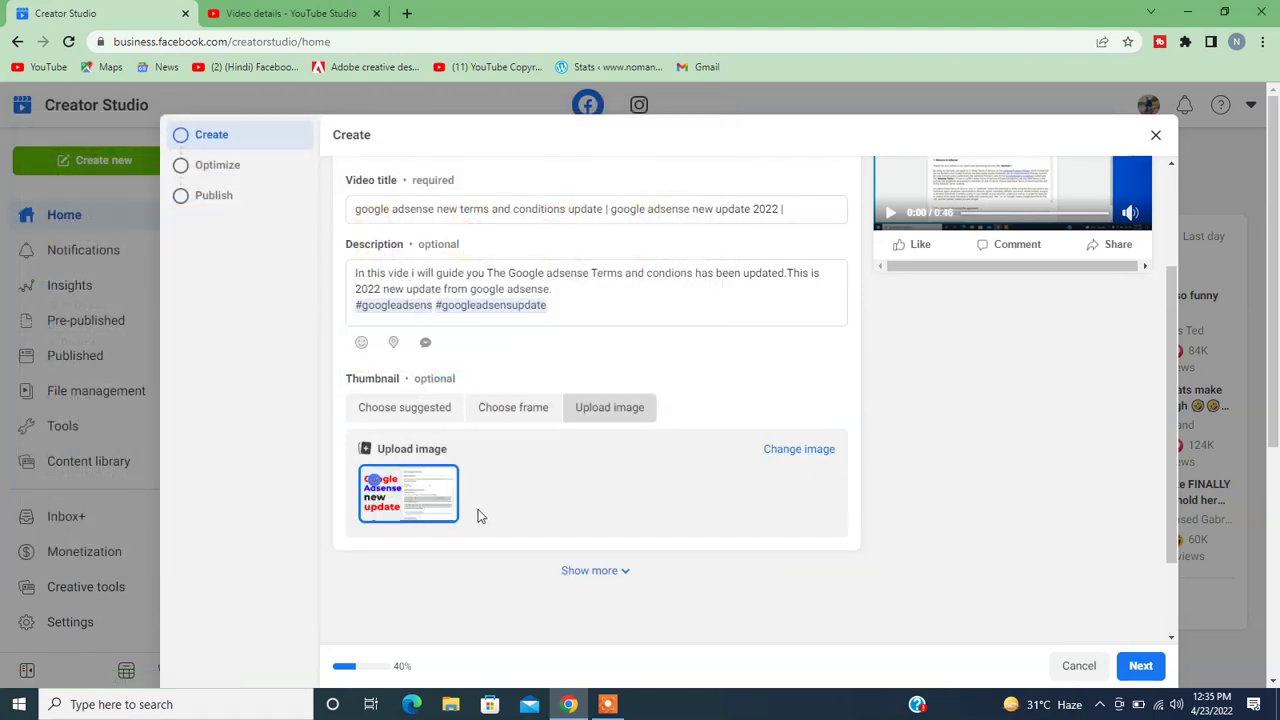
Step: Show the additional post options and turn on Tags for the video
scroll(487, 510, "down", 1)
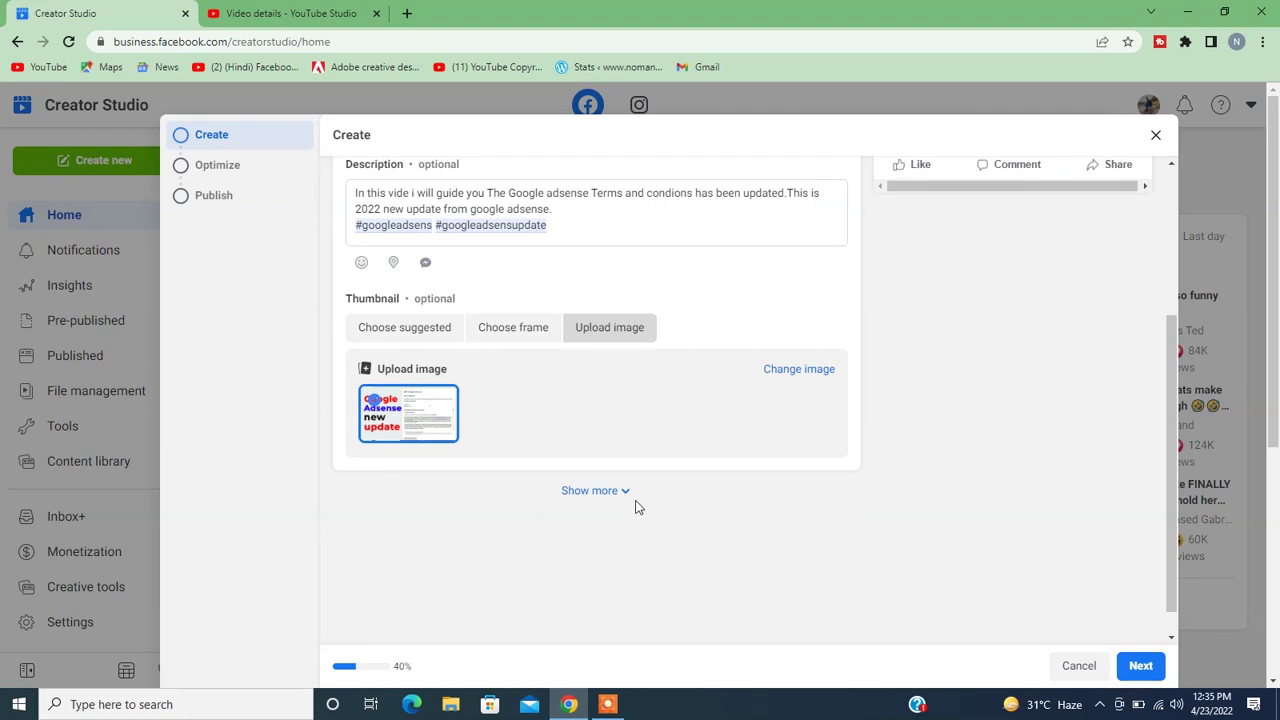
left_click(587, 491)
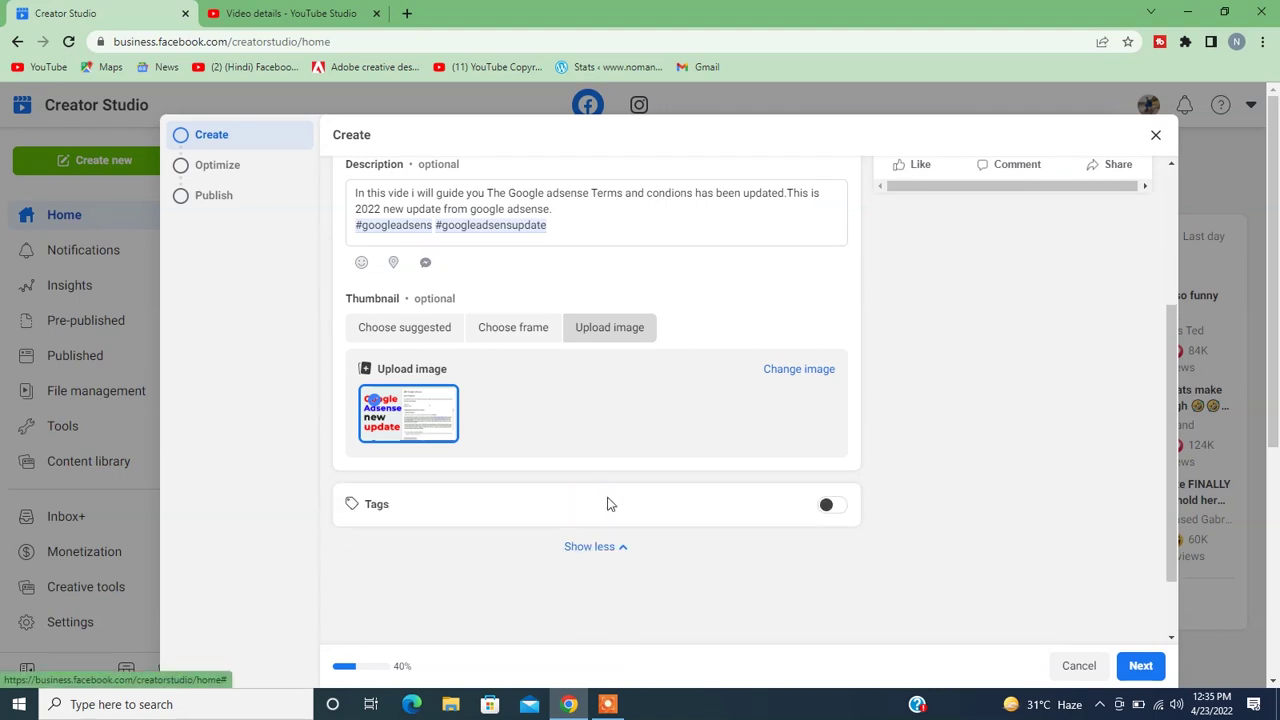
left_click(828, 507)
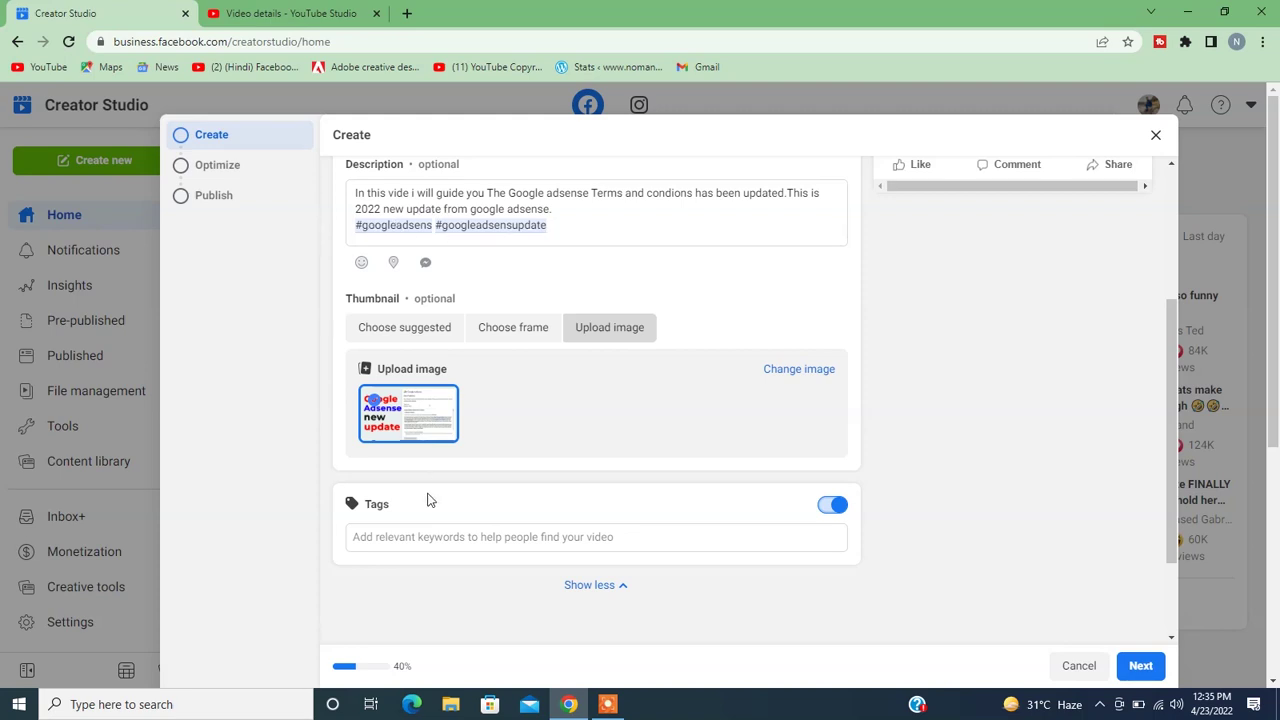
Step: Copy the tag "google adsense new update 2022" from the video's tags in YouTube Studio and add it to the Creator Studio post's tags
left_click(444, 540)
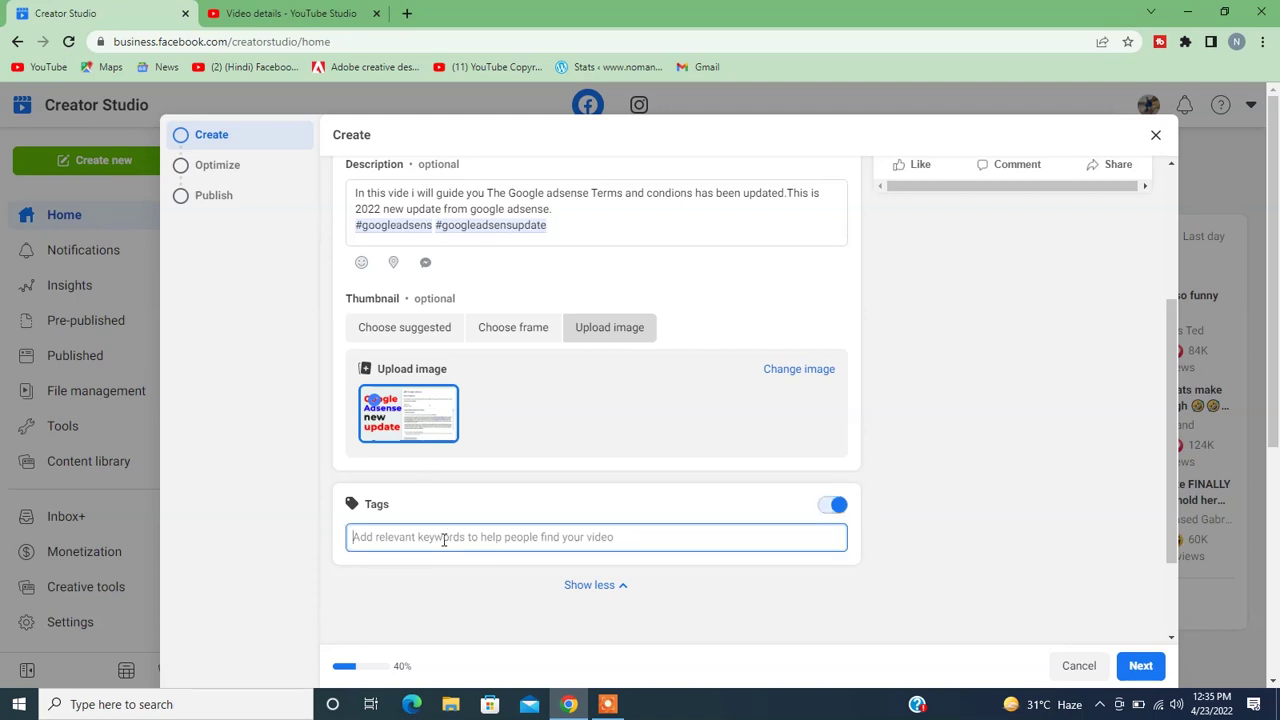
left_click(271, 13)
scroll(588, 482, "down", 4)
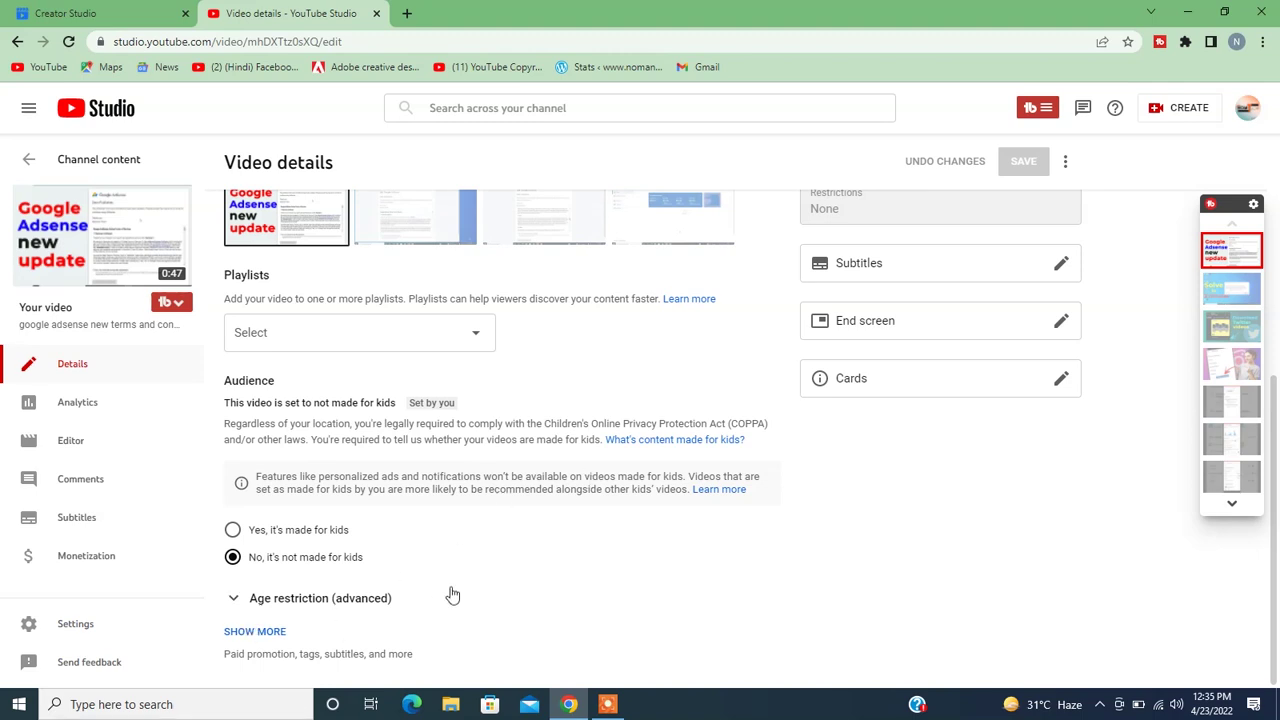
left_click(394, 616)
scroll(420, 600, "down", 8)
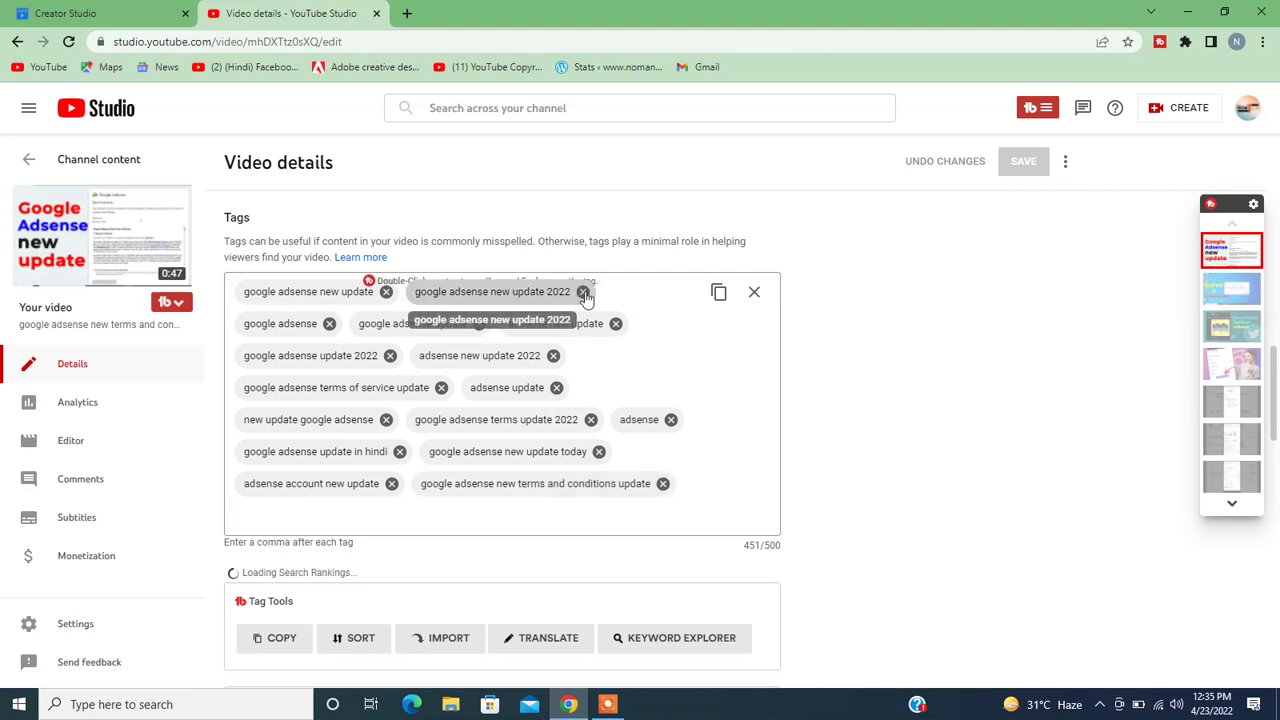
key("ctrl+Tab")
key("ctrl+v")
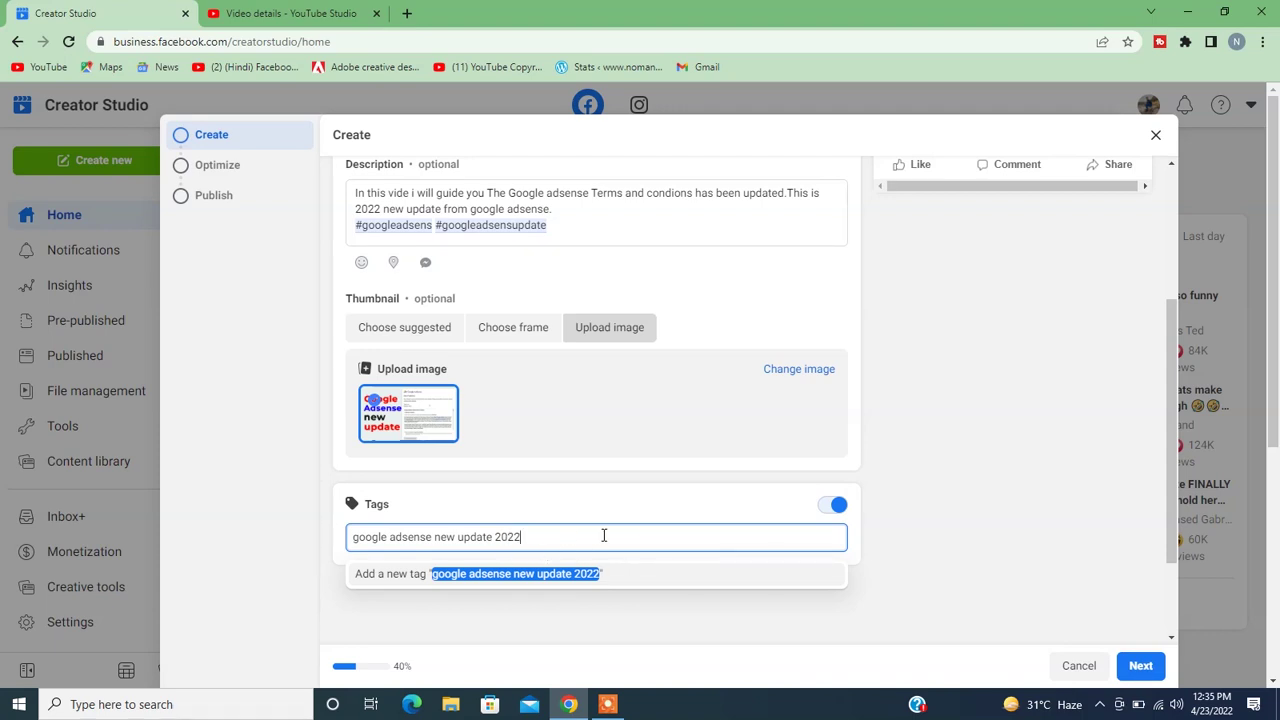
key("Return")
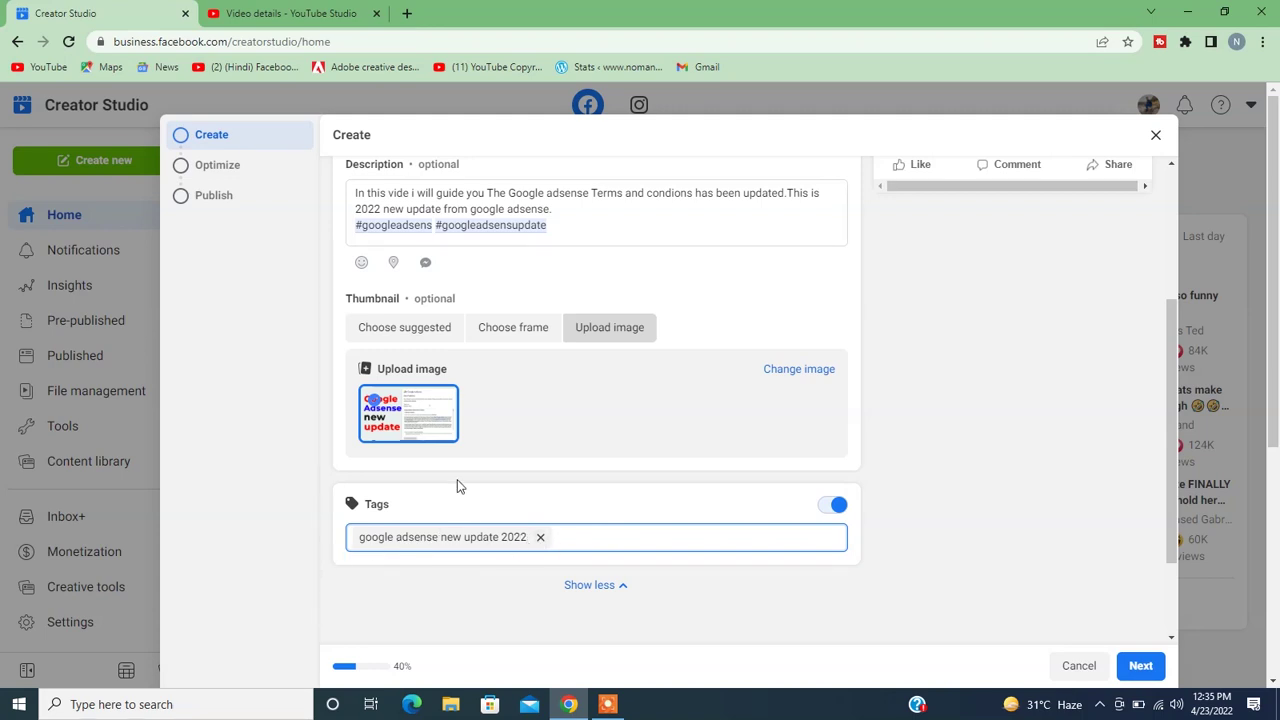
Step: Copy the tag "google adsense new terms and conditions update" from YouTube Studio and add it to the Creator Studio post's tags
left_click(337, 11)
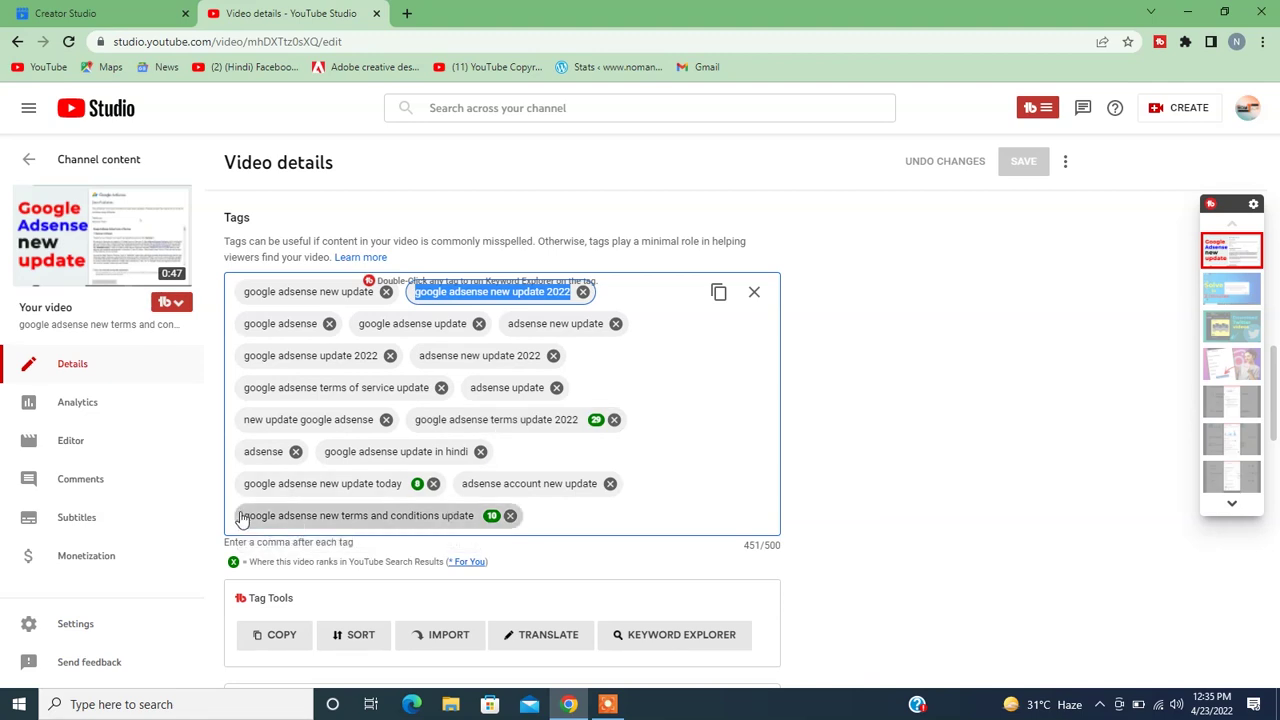
triple_click(476, 519)
key("ctrl+c")
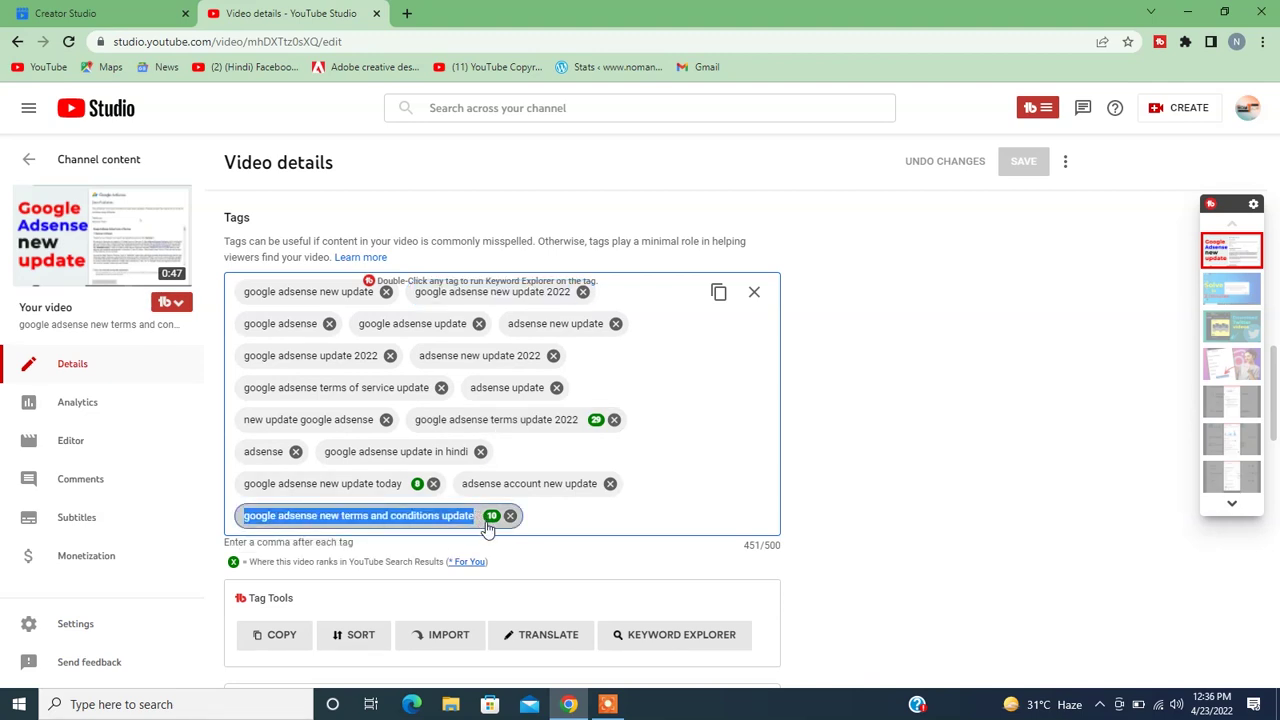
key("ctrl+Tab")
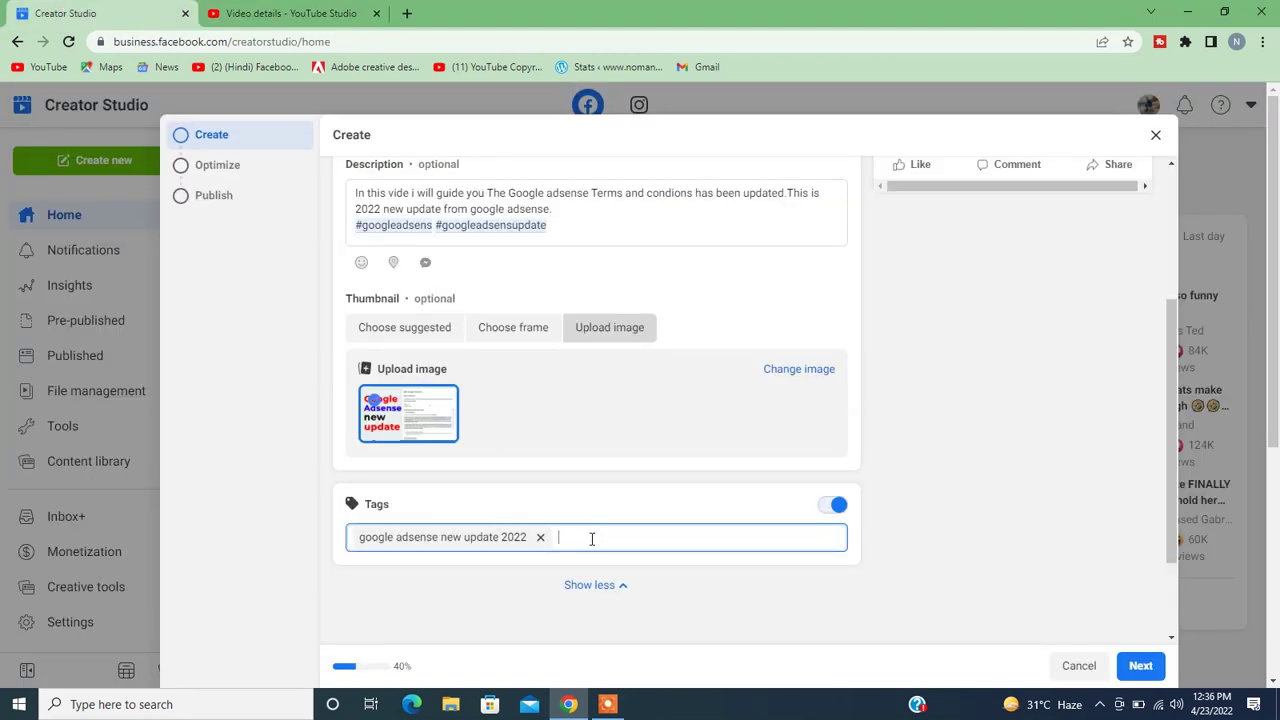
key("ctrl+v")
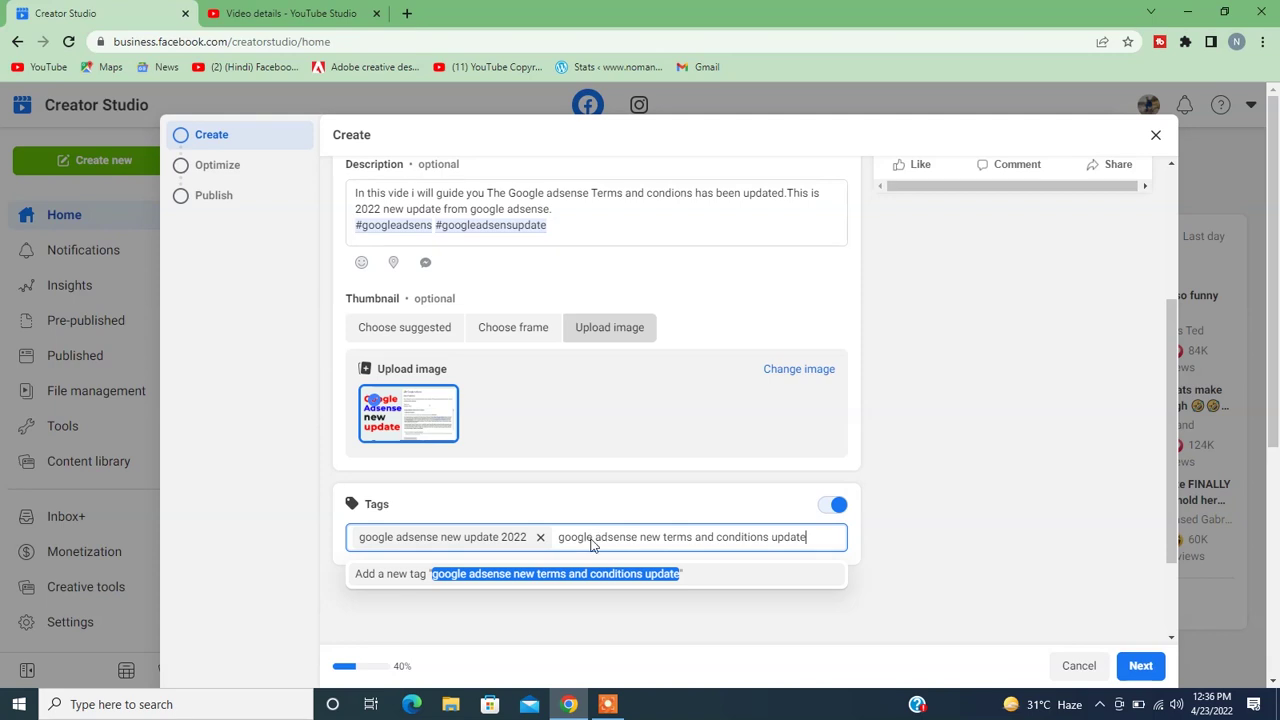
key("Return")
Step: Review the title, description, thumbnail and tags of the post and continue to the Optimize stage
scroll(740, 634, "down", 2)
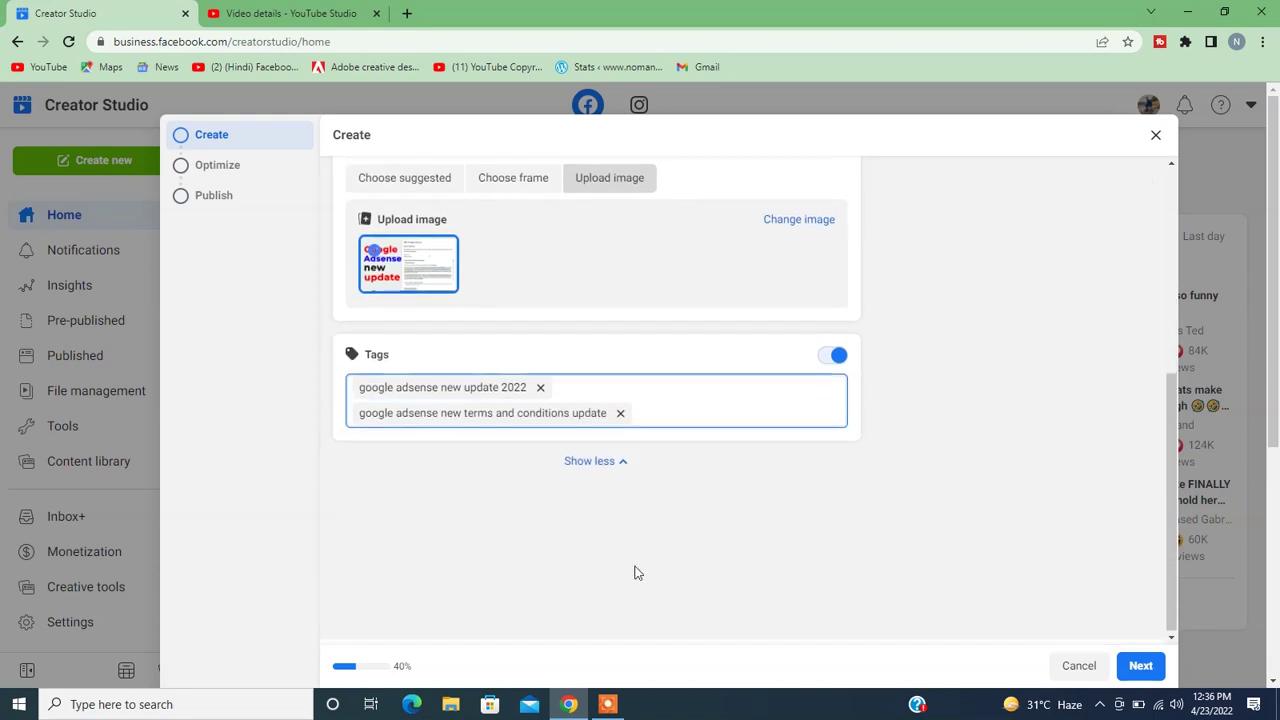
scroll(693, 532, "up", 4)
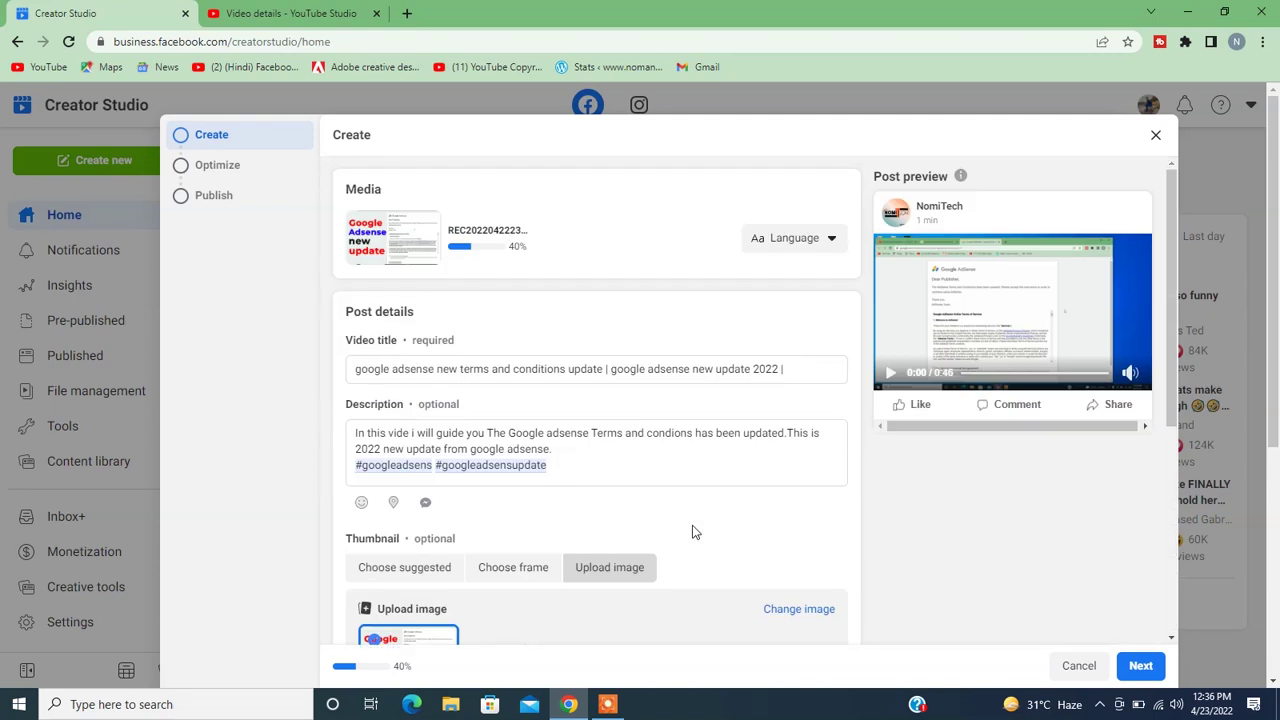
scroll(690, 500, "down", 3)
scroll(589, 466, "up", 3)
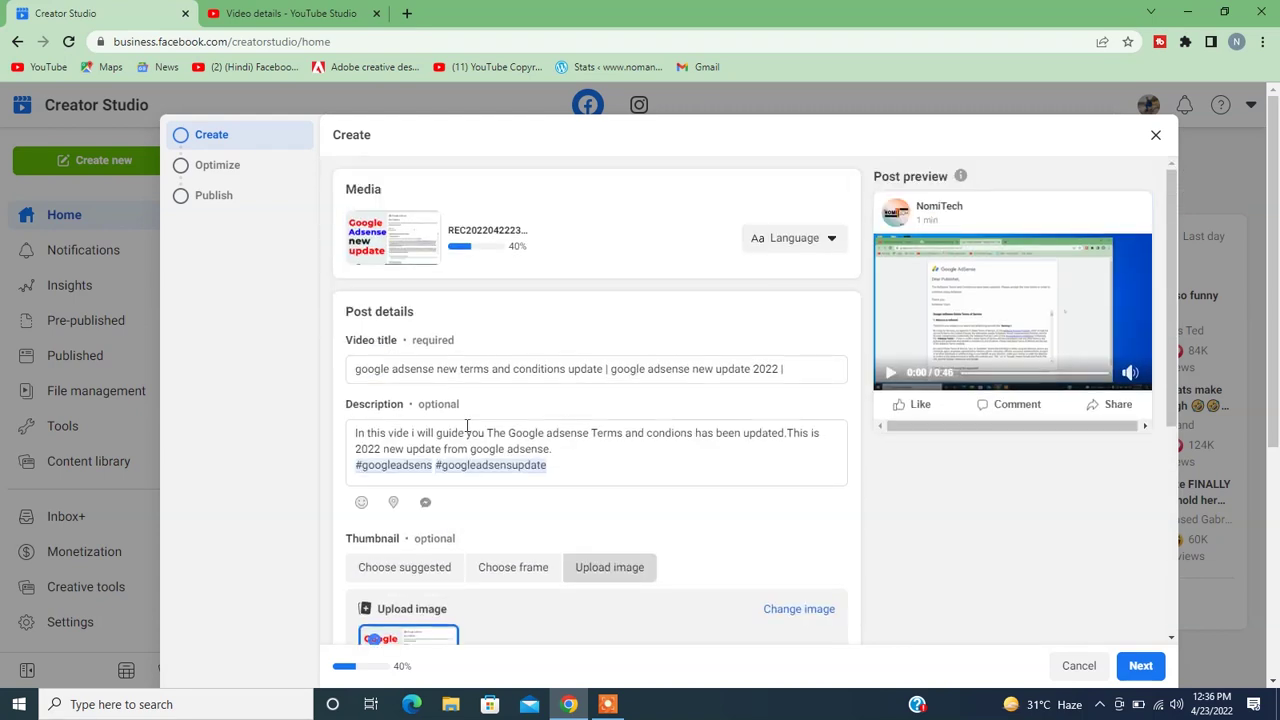
left_click(1140, 666)
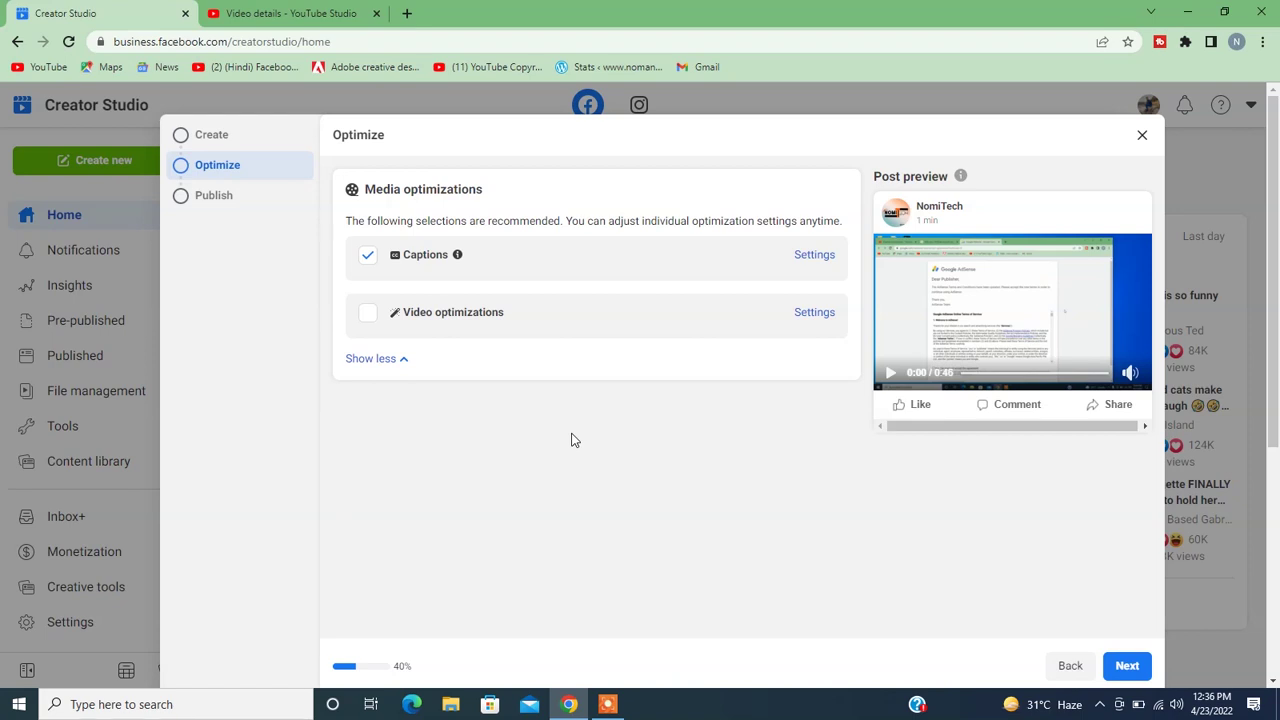
Step: View the video optimization settings, leave Auto and Advanced off, and continue to the Publish stage
left_click(369, 313)
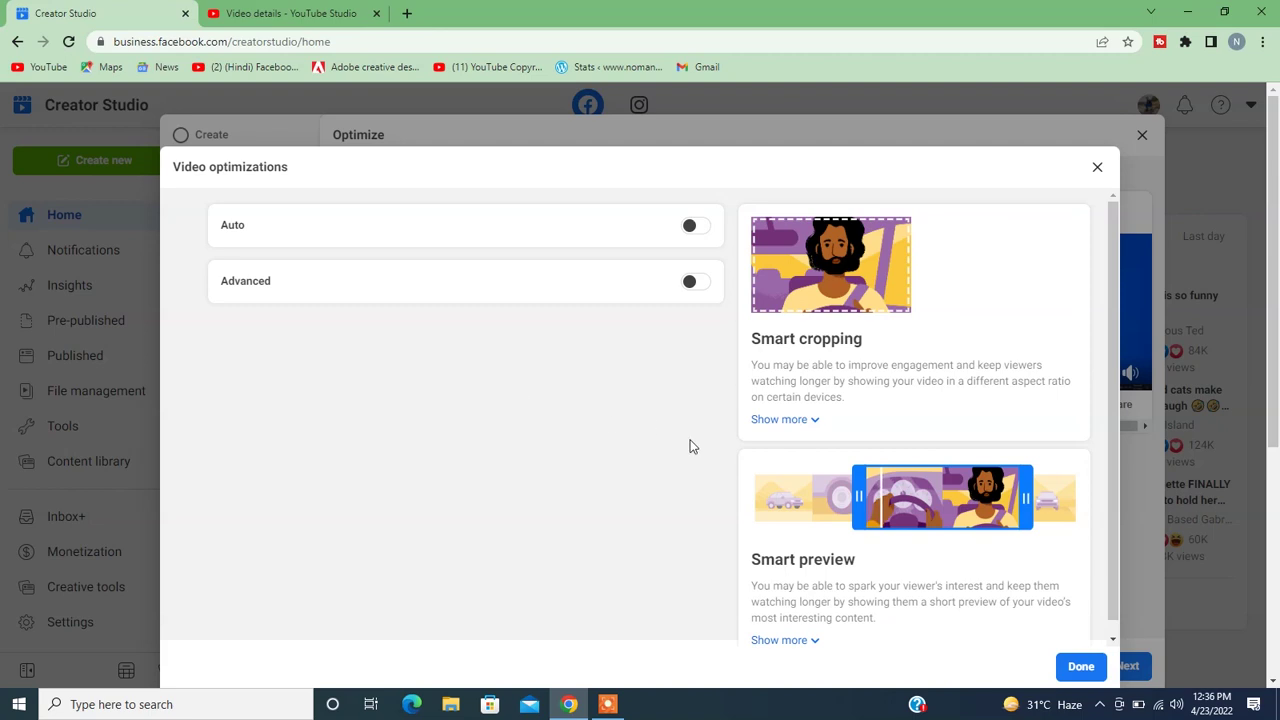
scroll(735, 545, "down", 1)
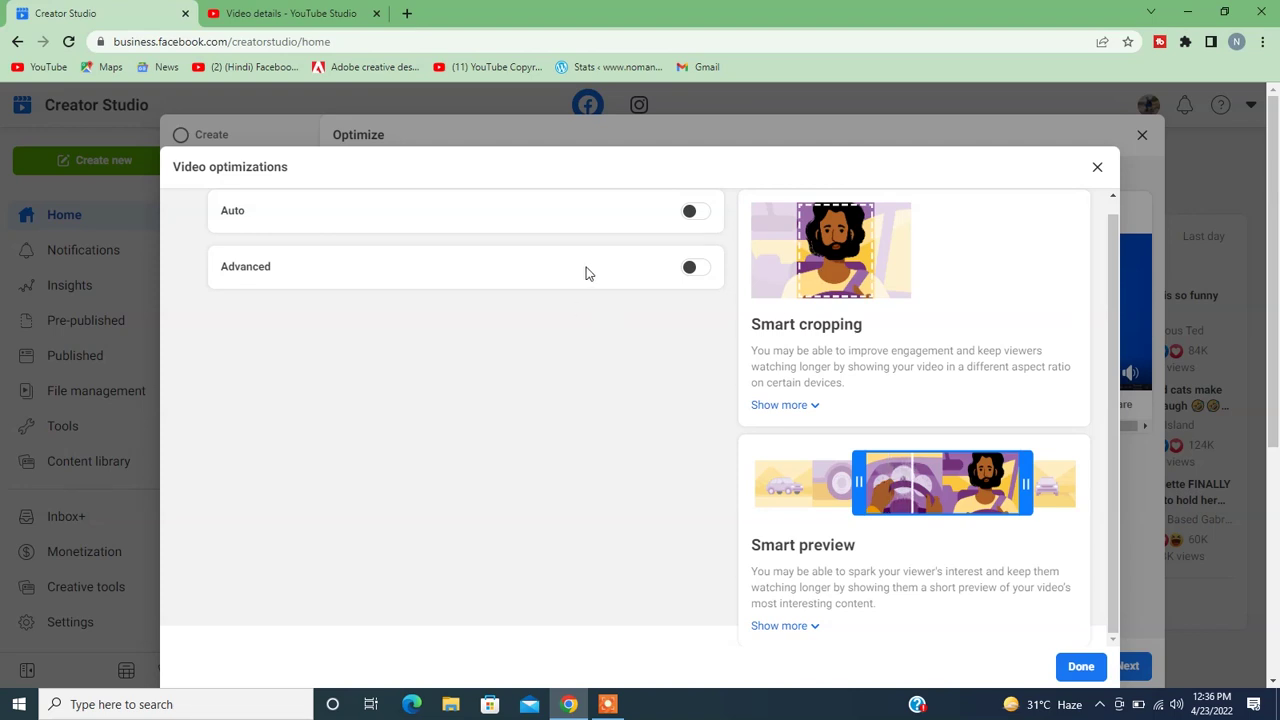
left_click(1088, 682)
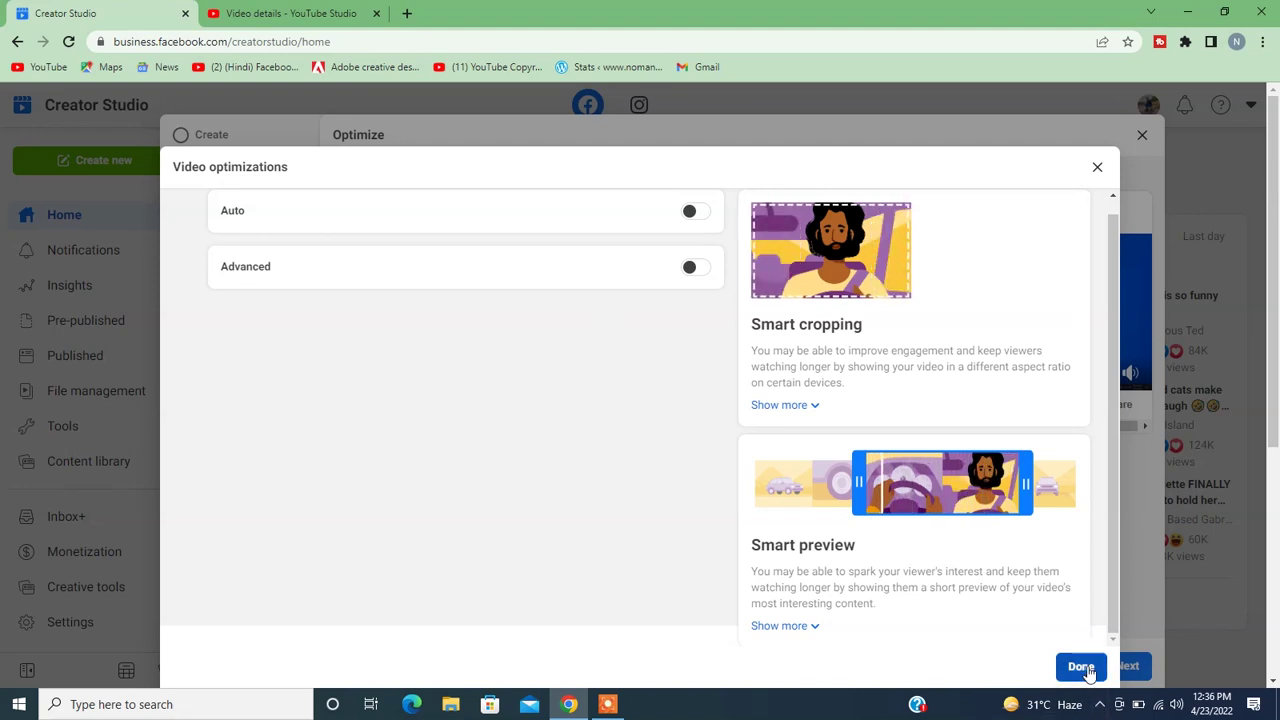
left_click(1125, 666)
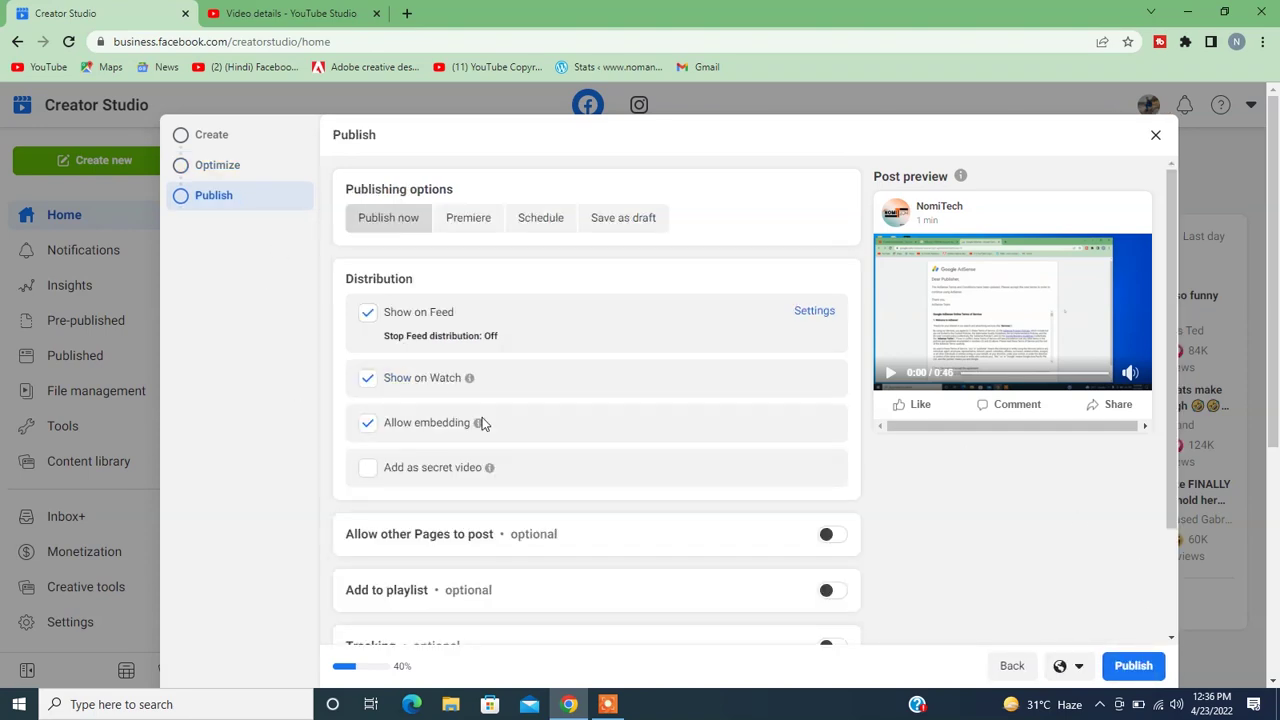
Step: Examine the publishing, distribution and additional options for the video and collapse the additional ones
scroll(484, 420, "down", 3)
scroll(482, 418, "up", 3)
mouse_move(480, 422)
scroll(418, 433, "down", 2)
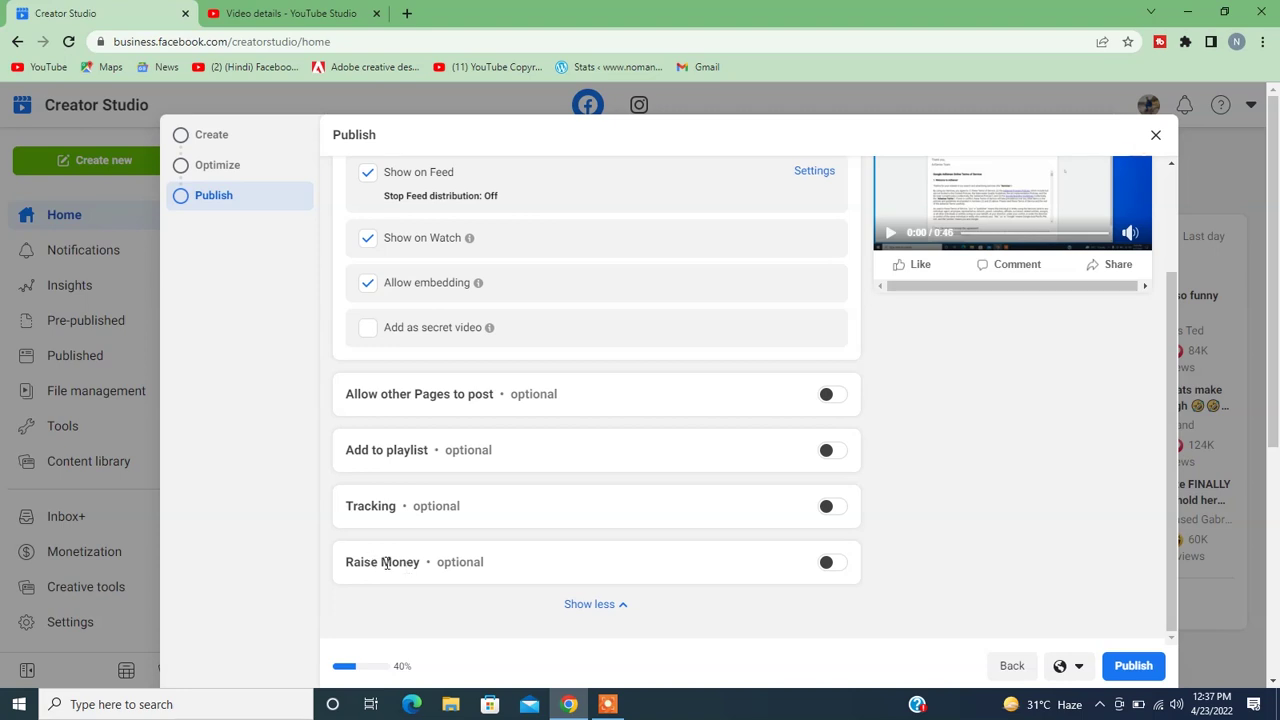
left_click(615, 605)
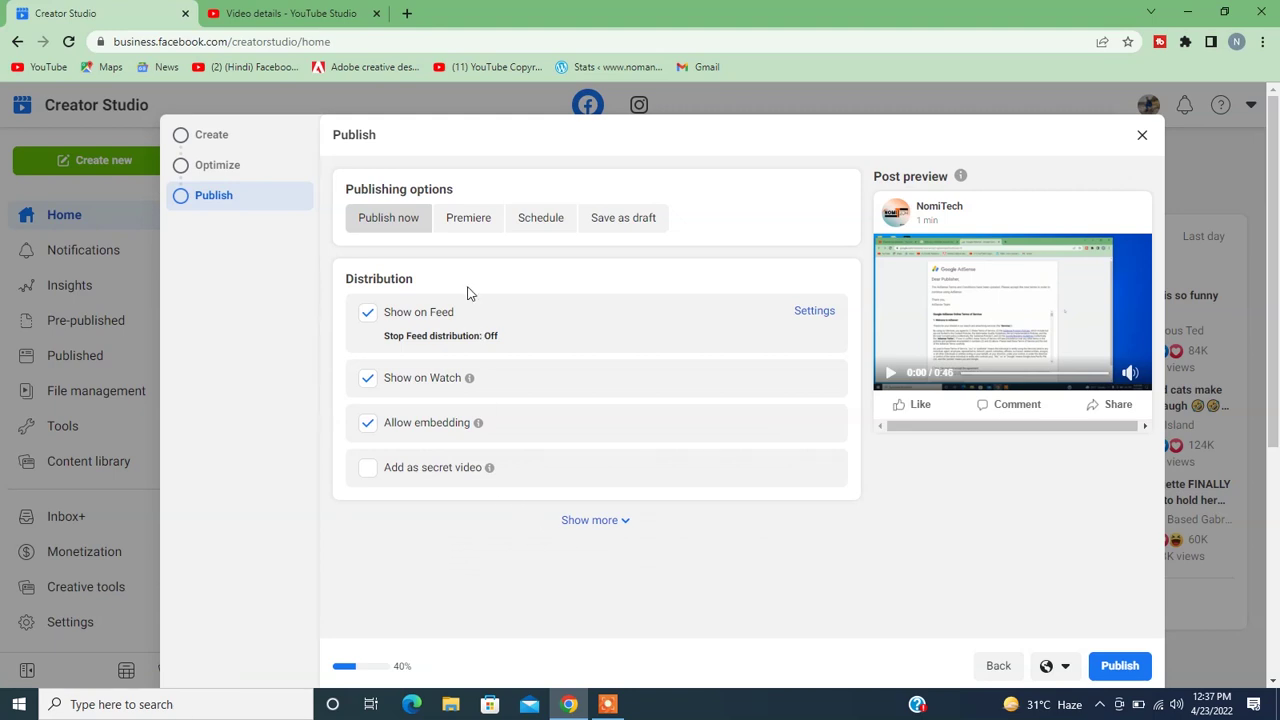
Step: Return to the Create stage and set the video's language to Hindi
left_click(213, 135)
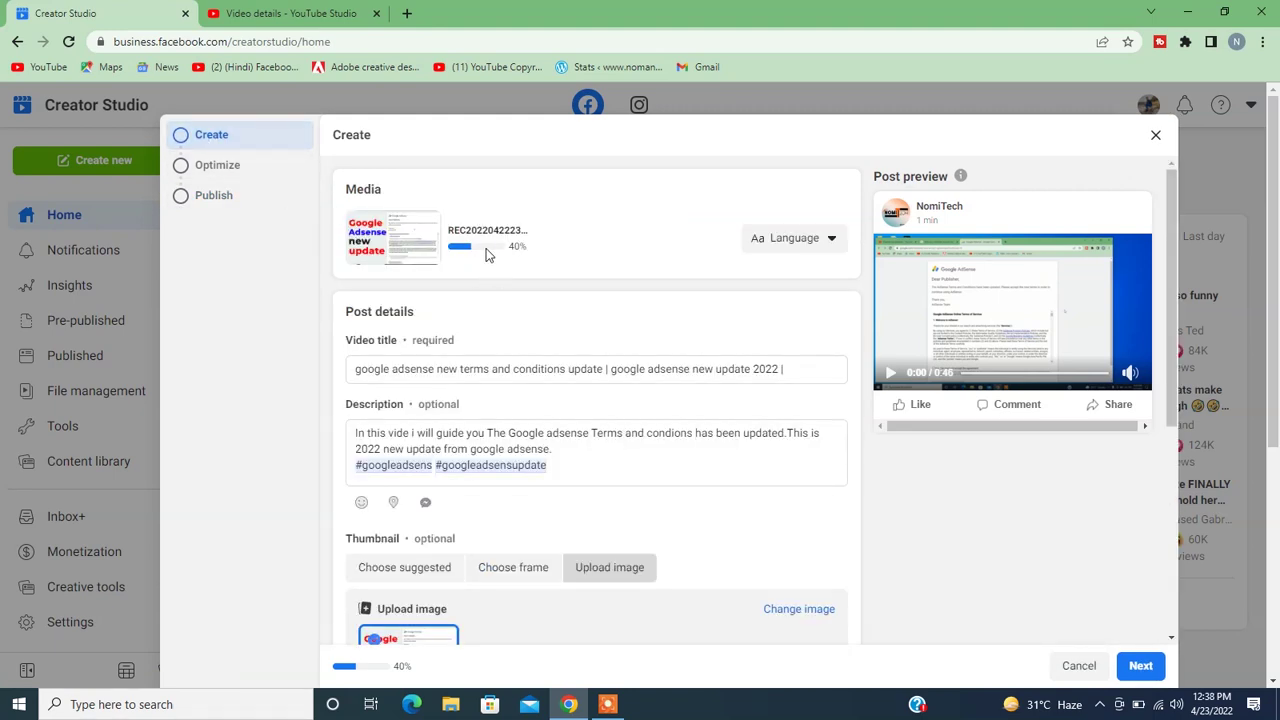
left_click(792, 242)
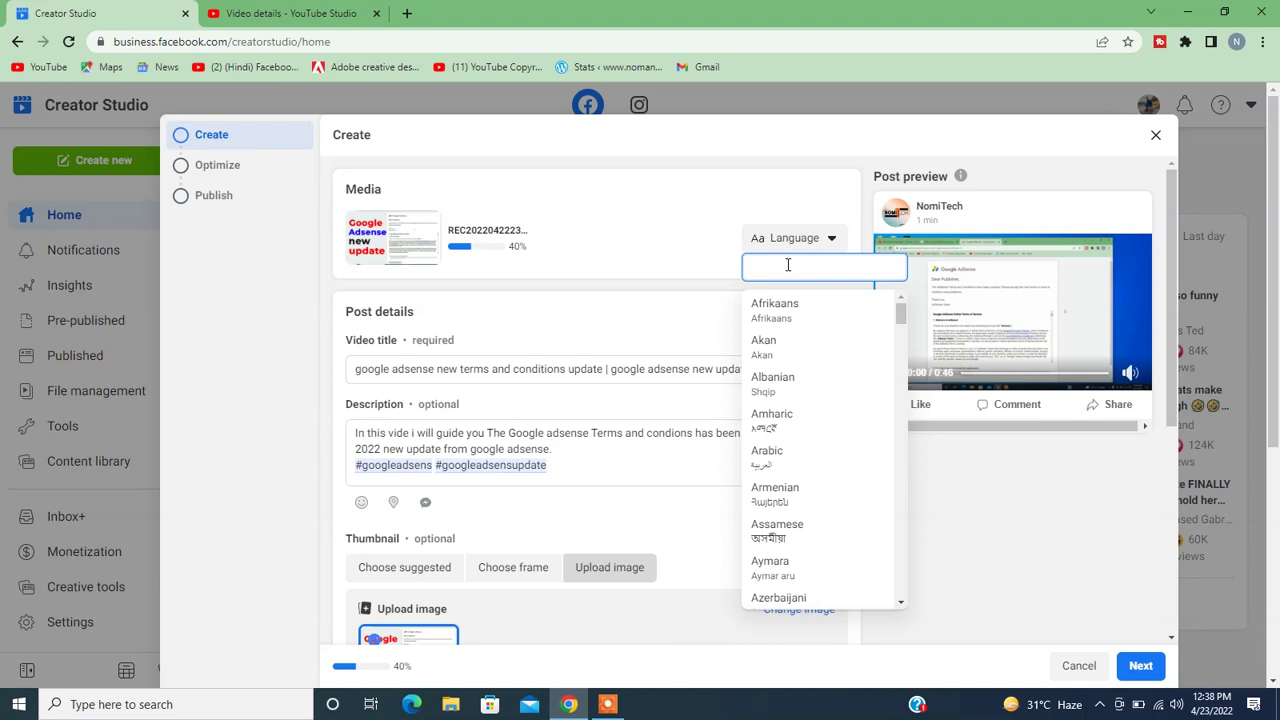
type("hin")
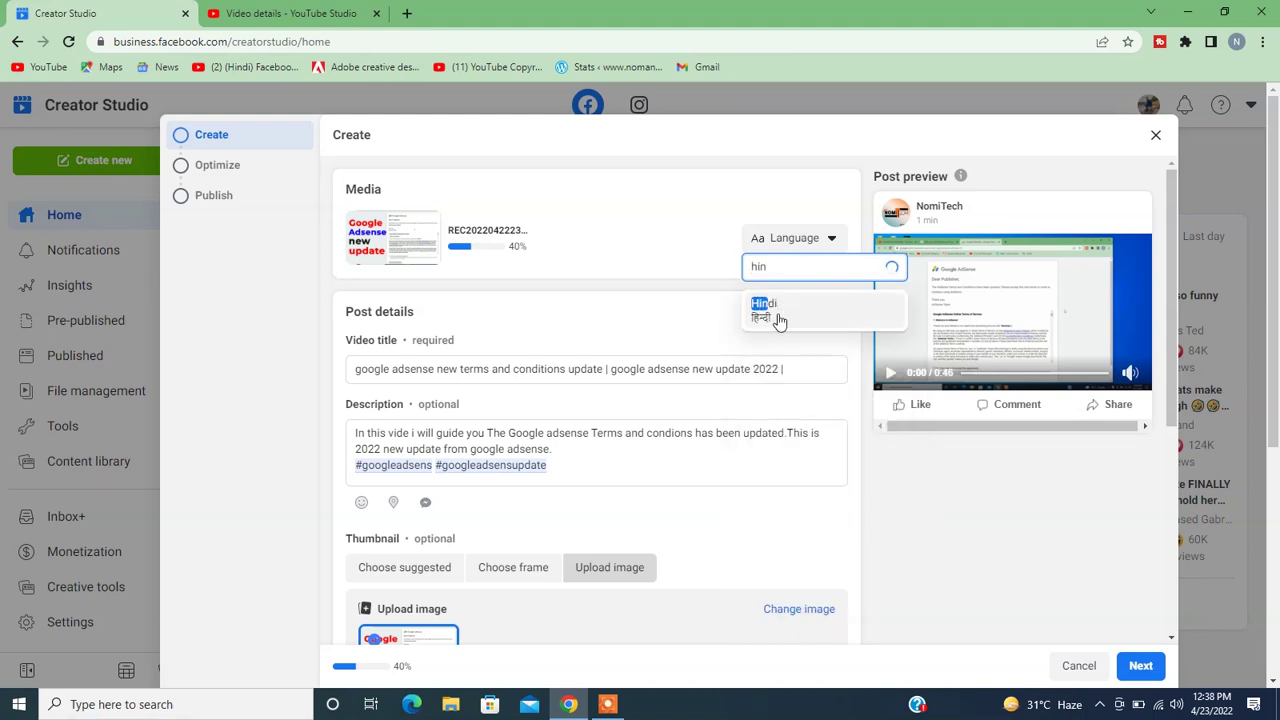
left_click(775, 310)
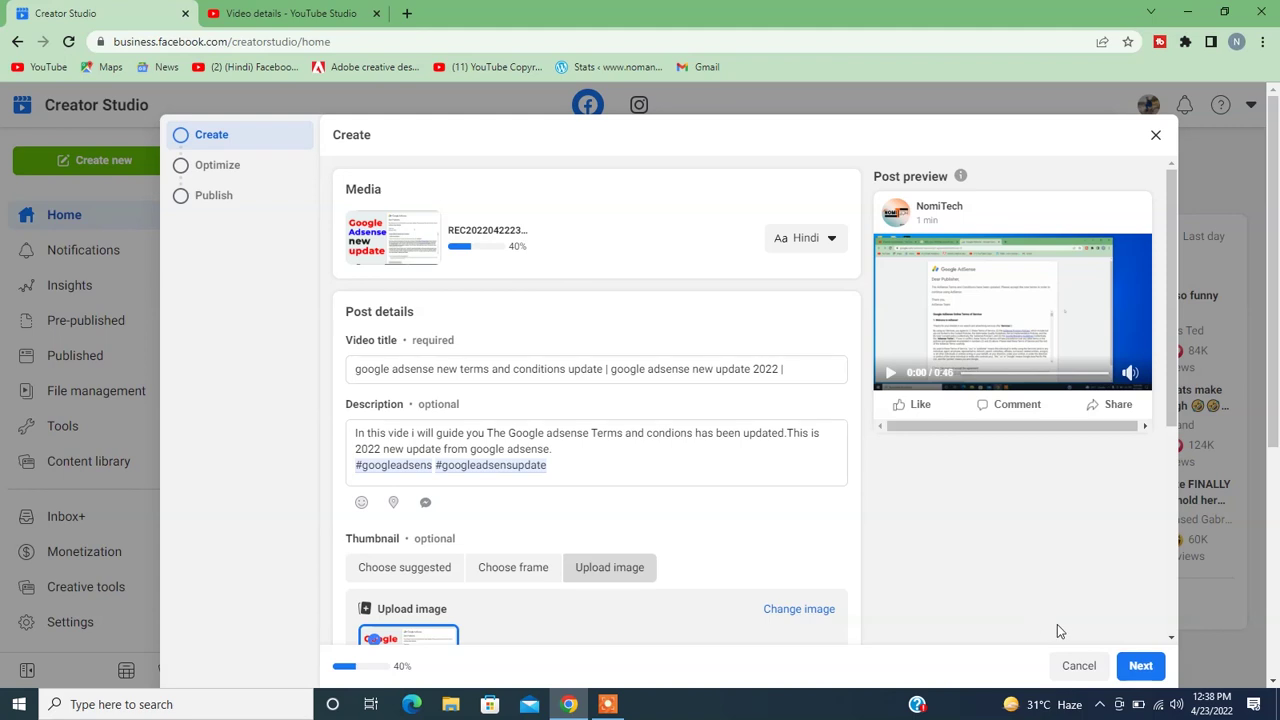
Step: Continue through the Optimize stage and publish the video immediately with the Publish now option
left_click(1145, 667)
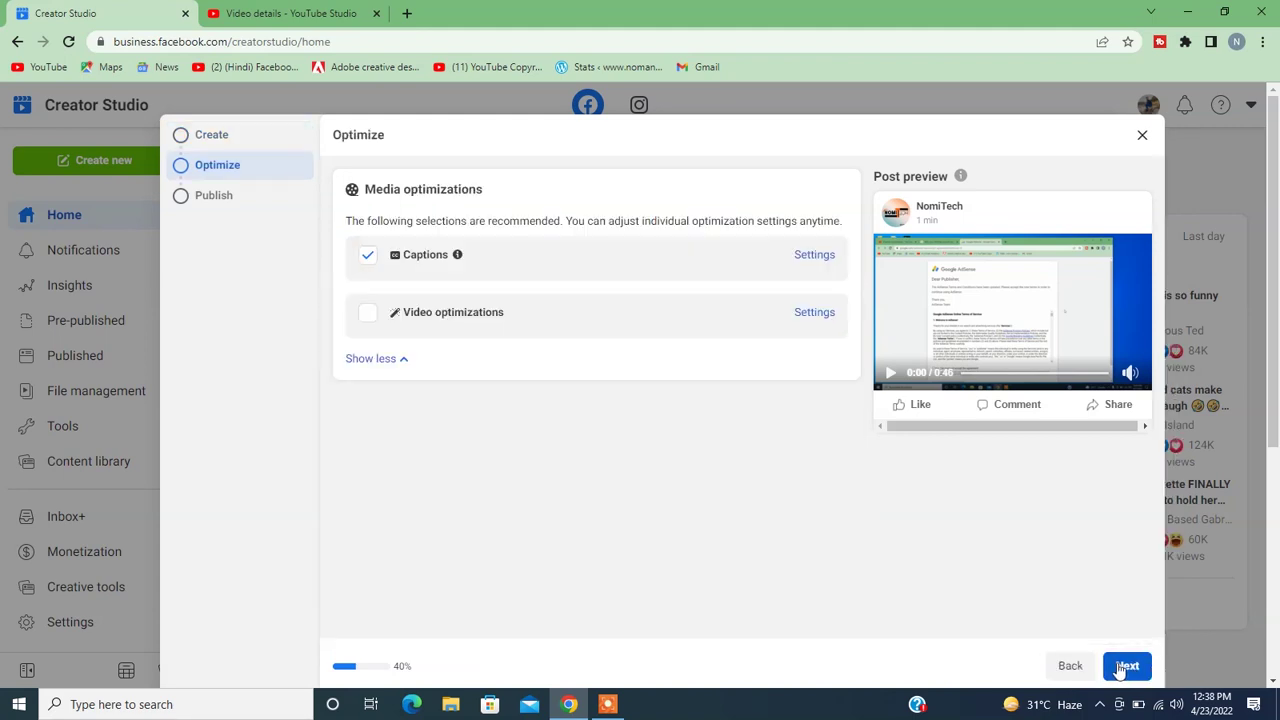
left_click(1125, 668)
left_click(1120, 667)
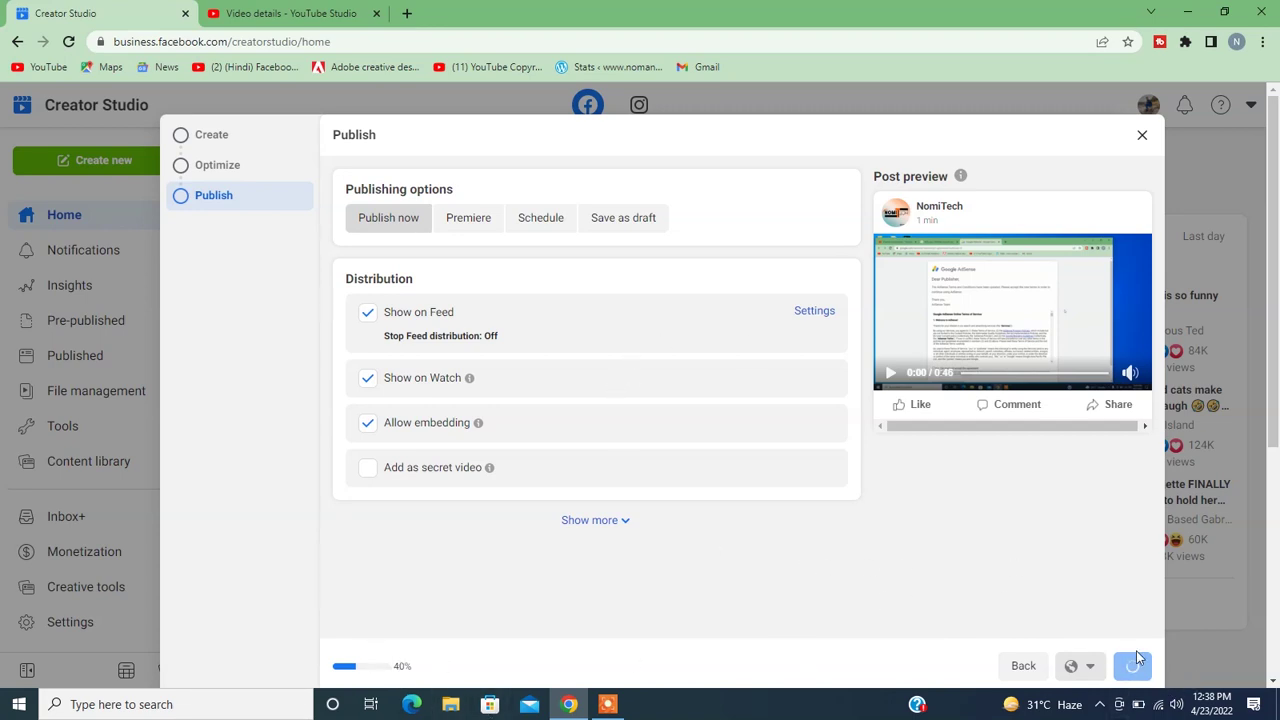
left_click(229, 140)
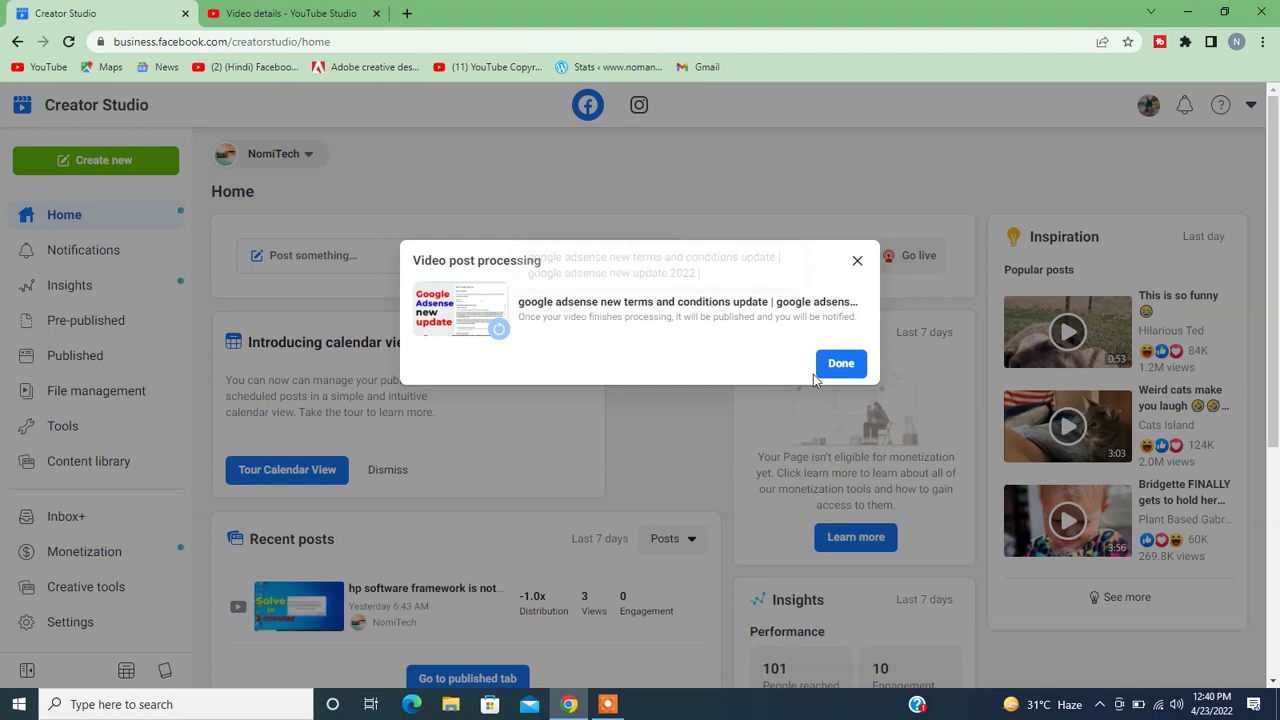
Step: Close the video processing notice and examine the newly uploaded video in the list of published videos
left_click(837, 366)
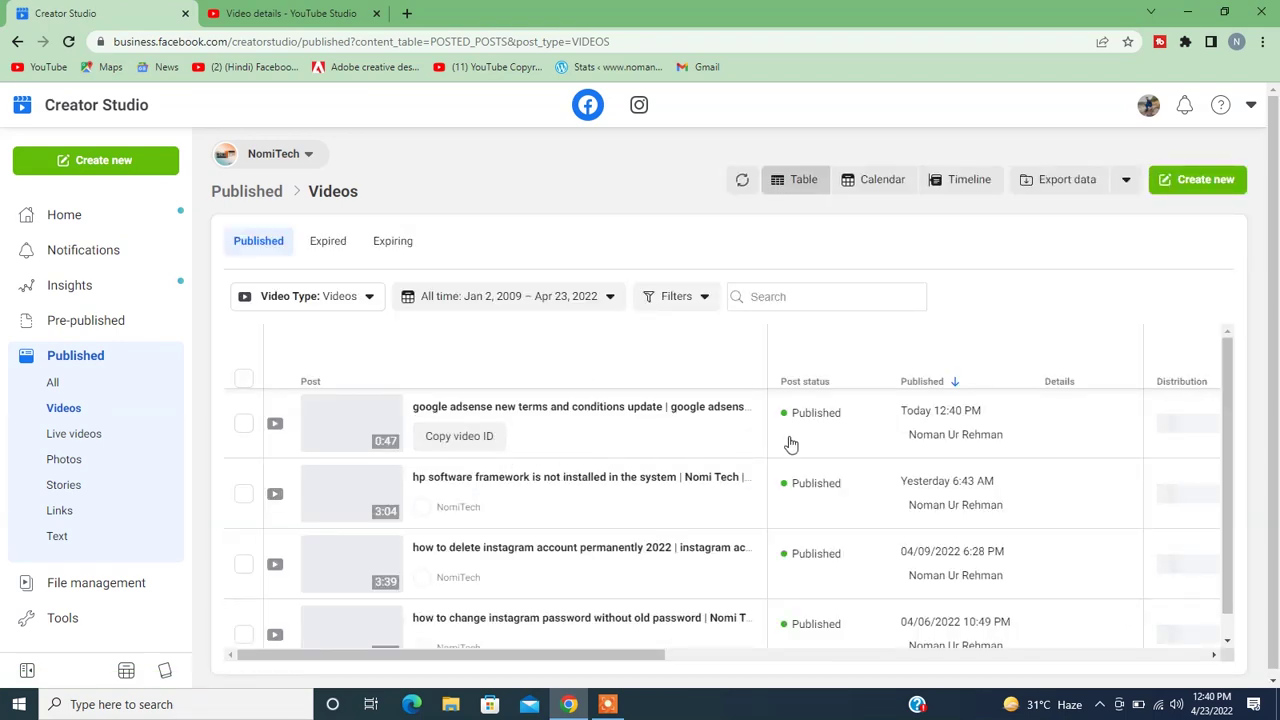
scroll(714, 550, "down", 2)
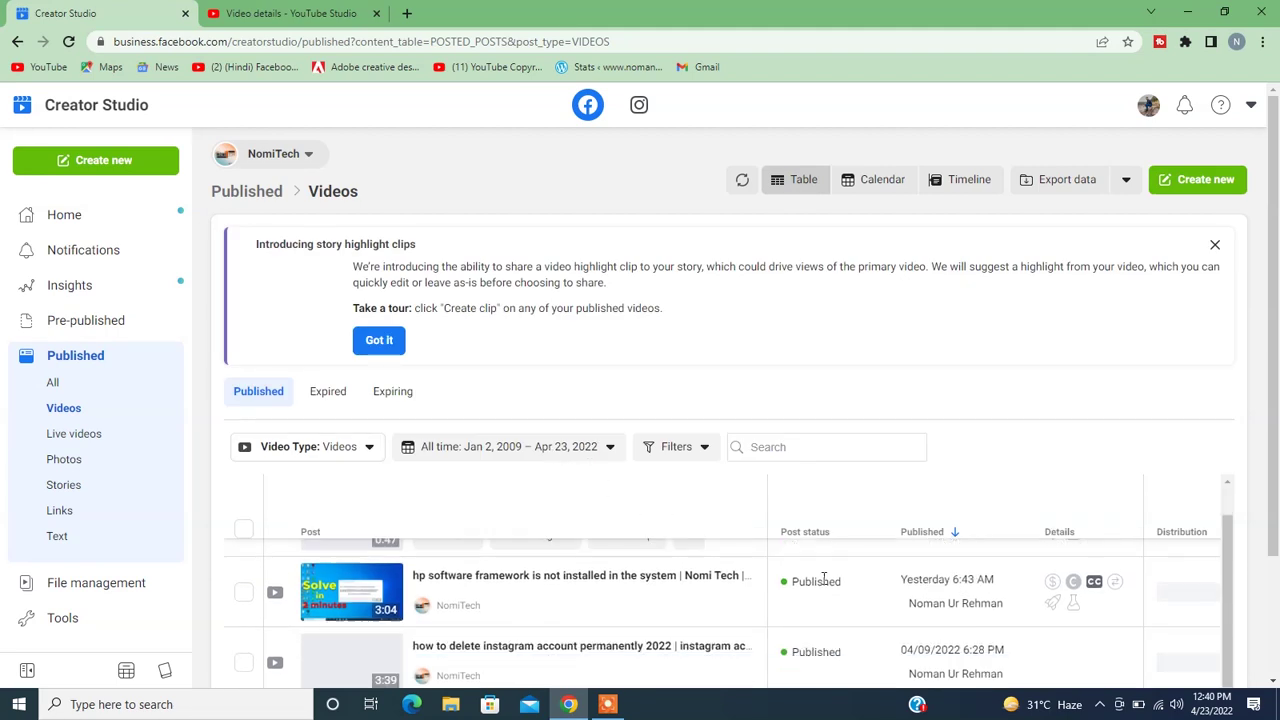
scroll(714, 550, "up", 2)
left_click_drag(1276, 262, 1278, 377)
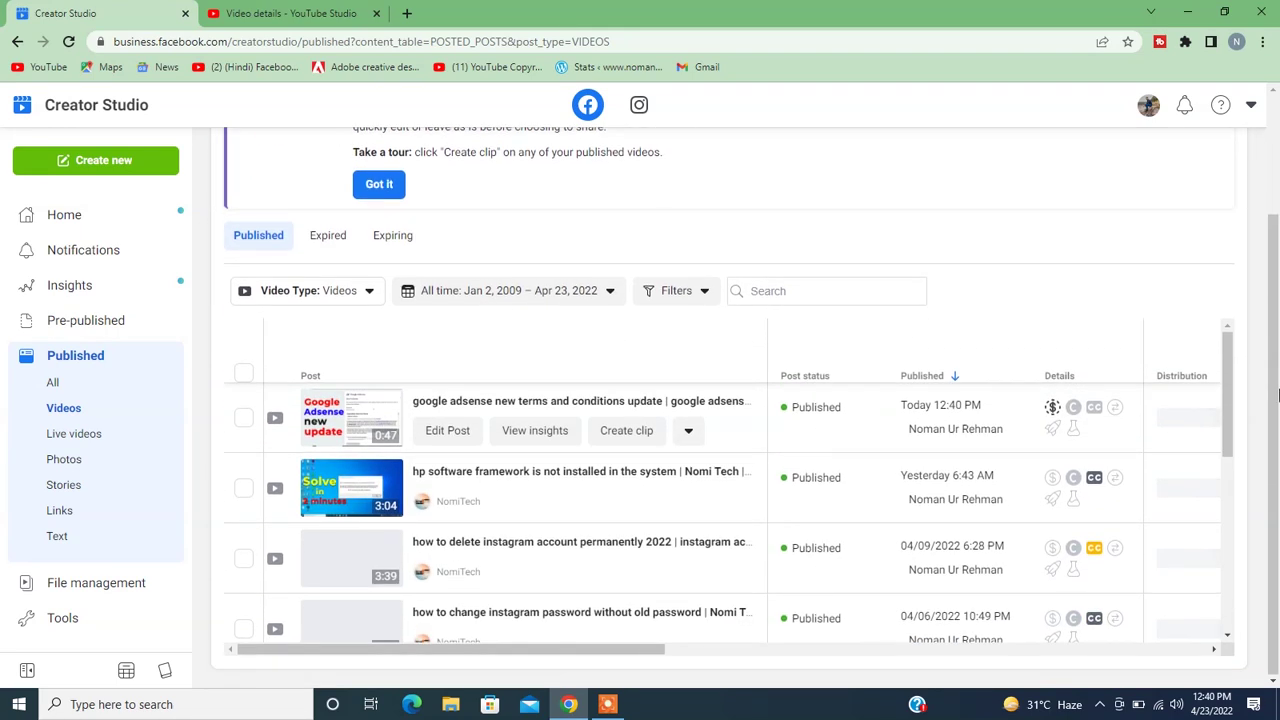